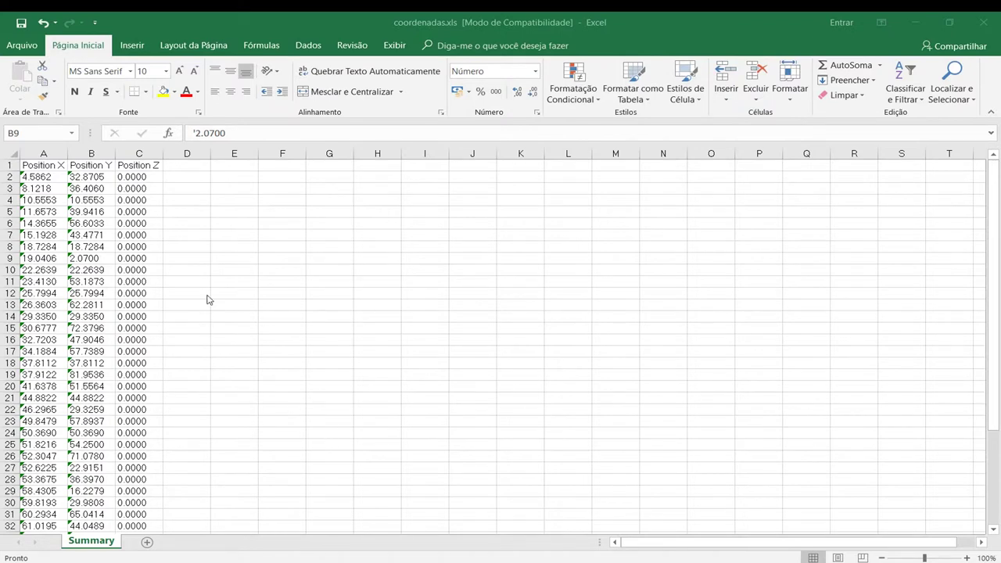
Inspect the text-stored X, Y and Z coordinates and the Position headers in columns A–C.
{"action": "left_click", "coordinate": [86, 258]}
{"action": "left_click", "coordinate": [86, 282]}
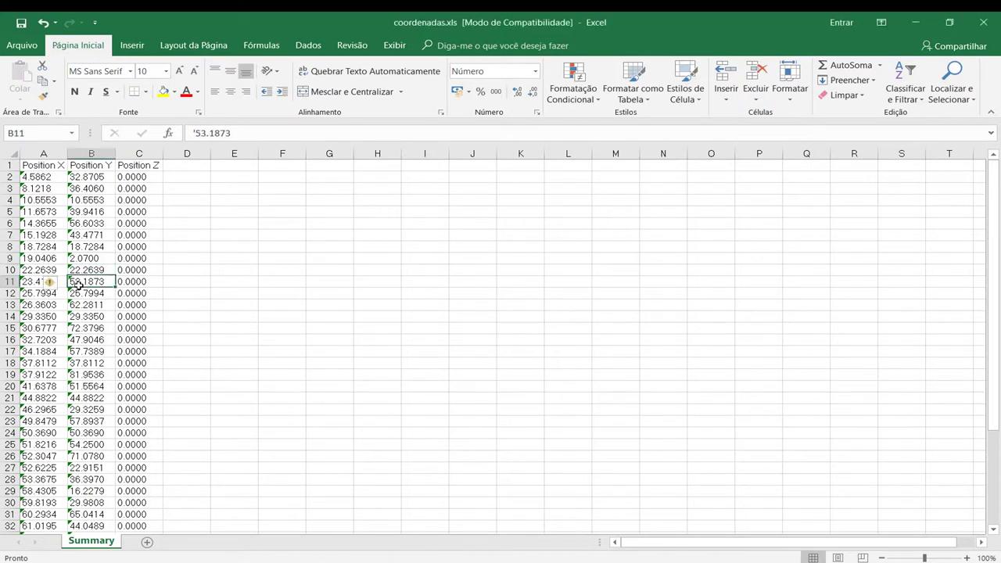
{"action": "left_click", "coordinate": [30, 264]}
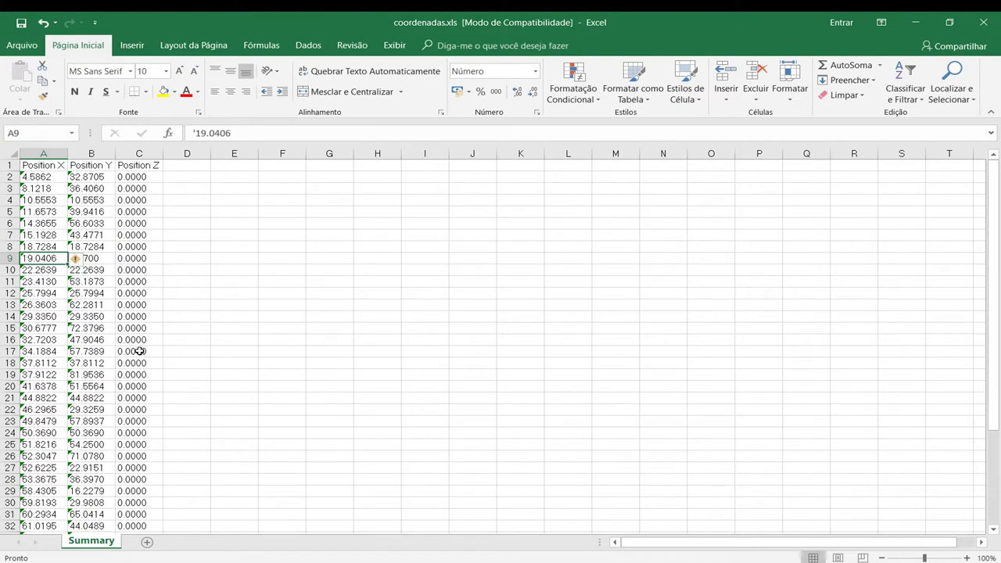
{"action": "left_click", "coordinate": [252, 407]}
{"action": "left_click", "coordinate": [139, 247]}
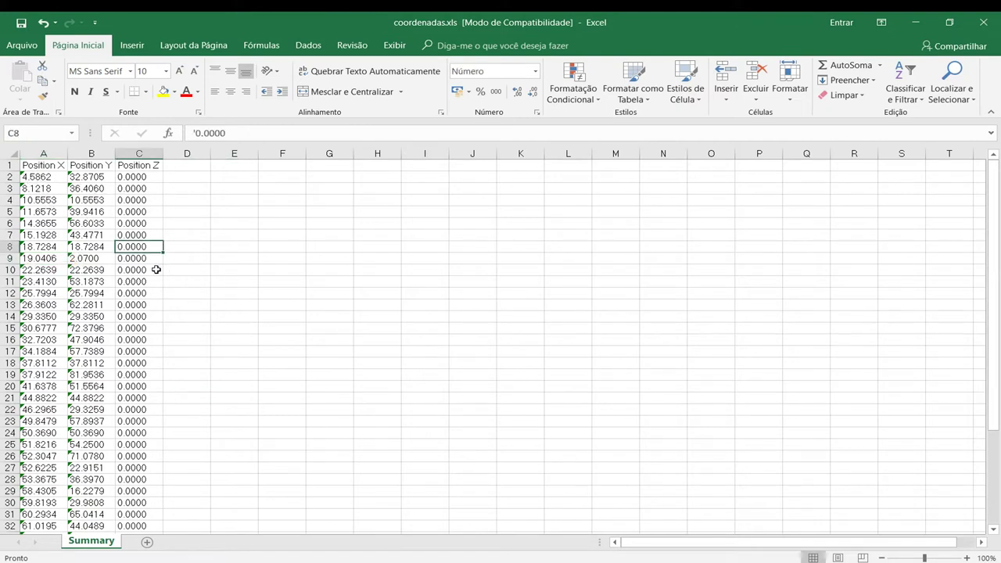
{"action": "left_click", "coordinate": [82, 188]}
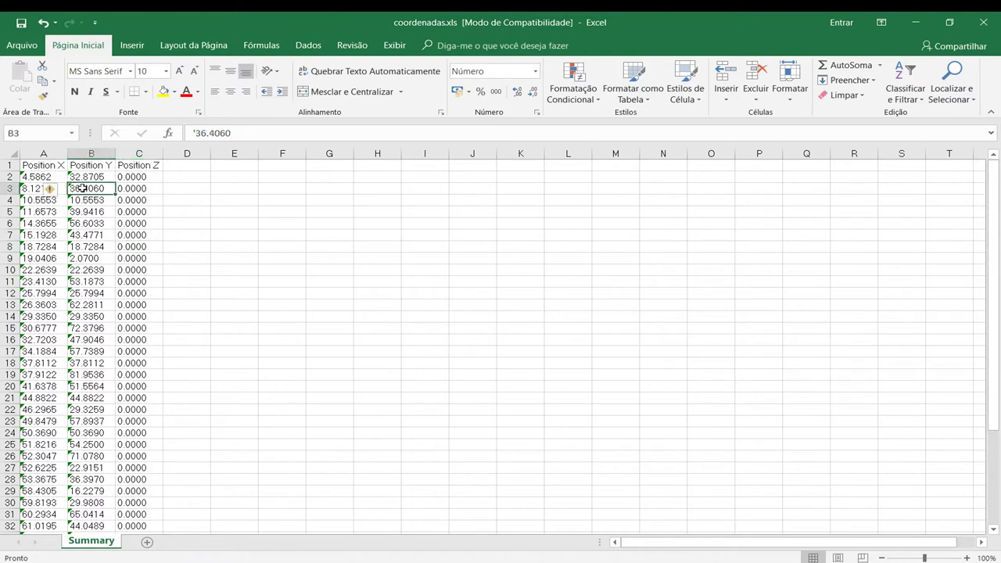
{"action": "left_click", "coordinate": [37, 178]}
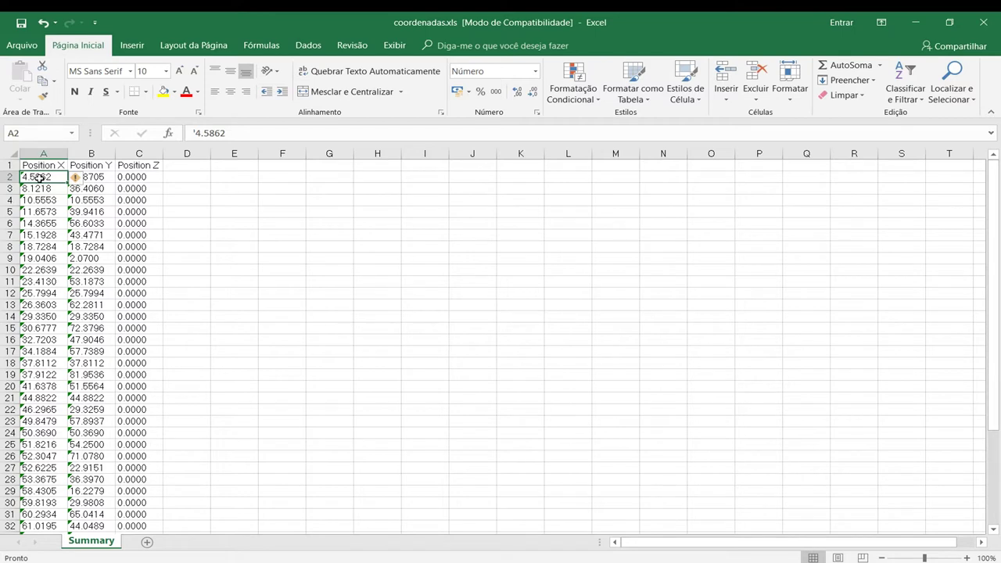
{"action": "left_click", "coordinate": [19, 222]}
{"action": "left_click", "coordinate": [47, 176]}
{"action": "left_click", "coordinate": [48, 166]}
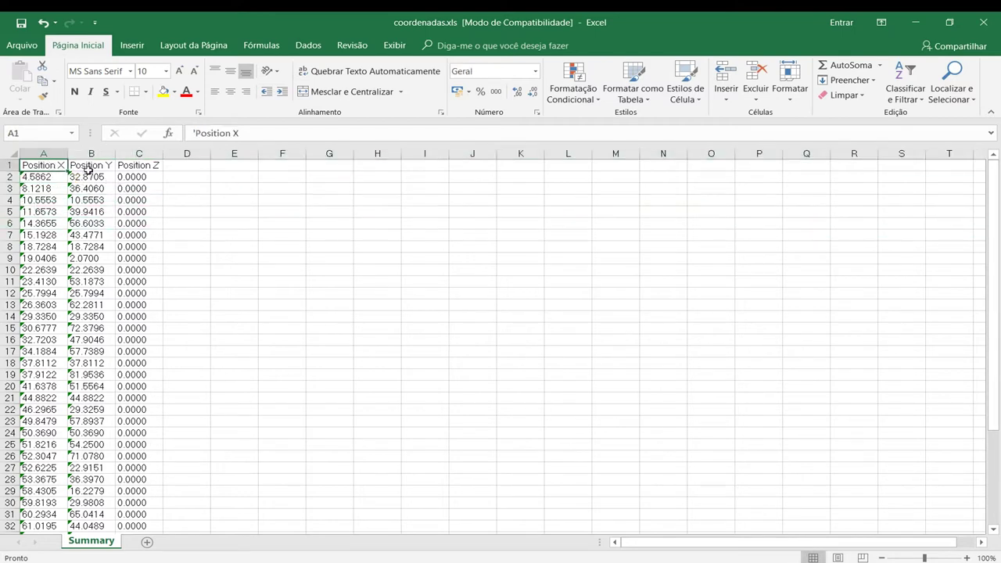
{"action": "left_click", "coordinate": [139, 167]}
{"action": "left_click", "coordinate": [52, 164]}
{"action": "left_click", "coordinate": [94, 199]}
{"action": "left_click", "coordinate": [35, 178]}
{"action": "left_click", "coordinate": [100, 237]}
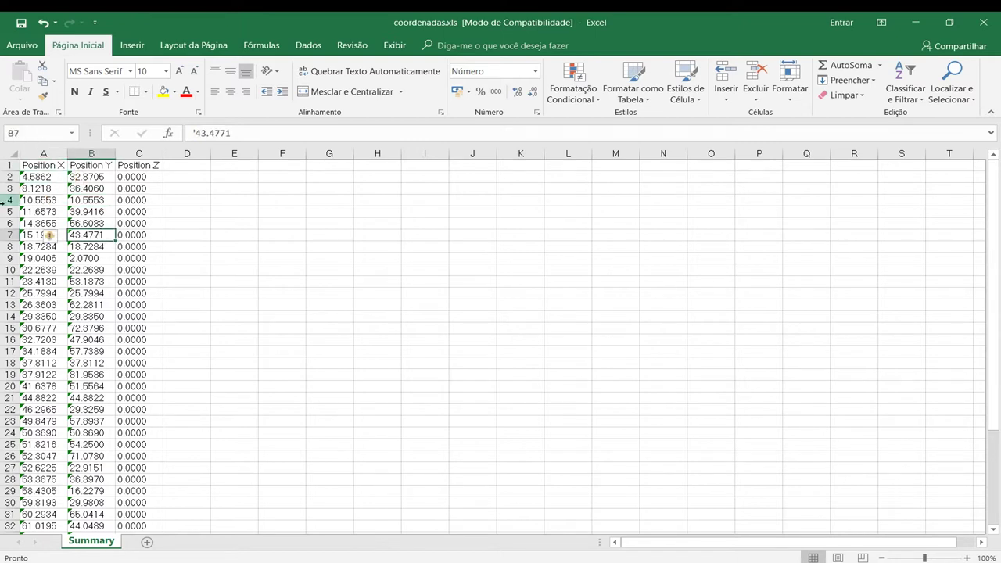
{"action": "left_click", "coordinate": [37, 176]}
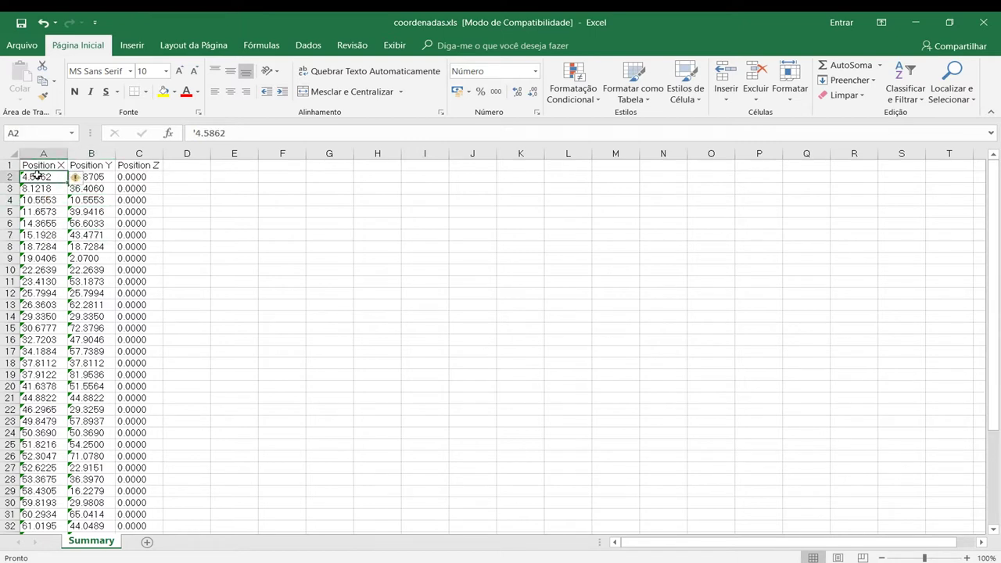
{"action": "left_click", "coordinate": [105, 211]}
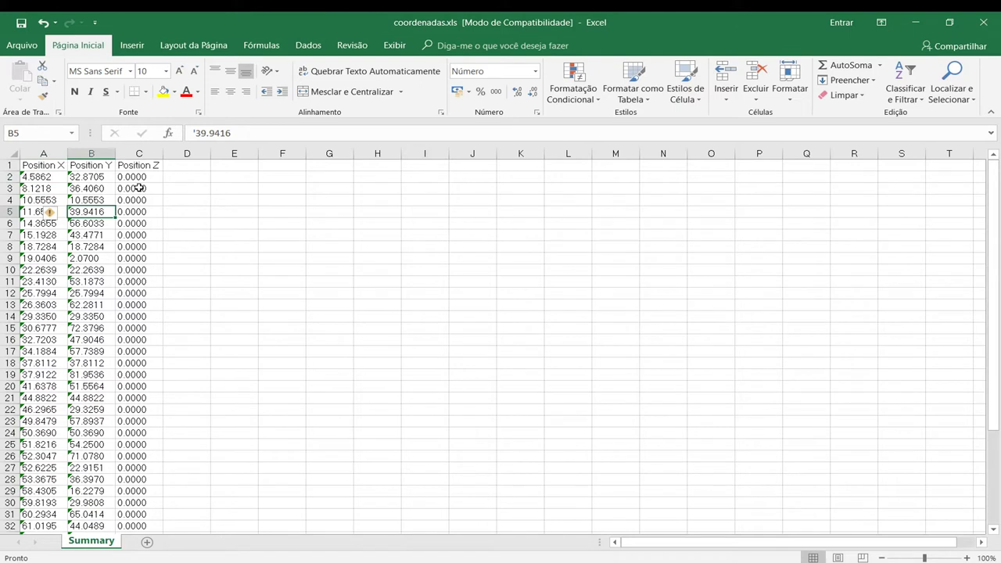
{"action": "left_click", "coordinate": [37, 176]}
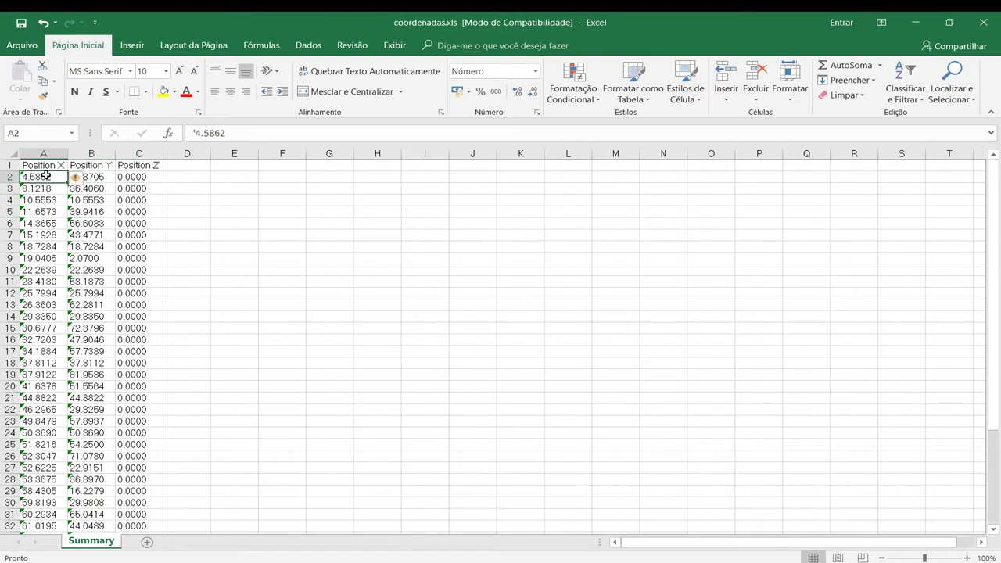
{"action": "left_click", "coordinate": [112, 188]}
{"action": "left_click", "coordinate": [43, 177]}
{"action": "left_click", "coordinate": [38, 188]}
{"action": "left_click", "coordinate": [43, 177]}
Copy A2:C43 and paste it into D2 as plain numeric values.
{"action": "left_click_drag", "start_coordinate": [57, 173], "coordinate": [161, 526]}
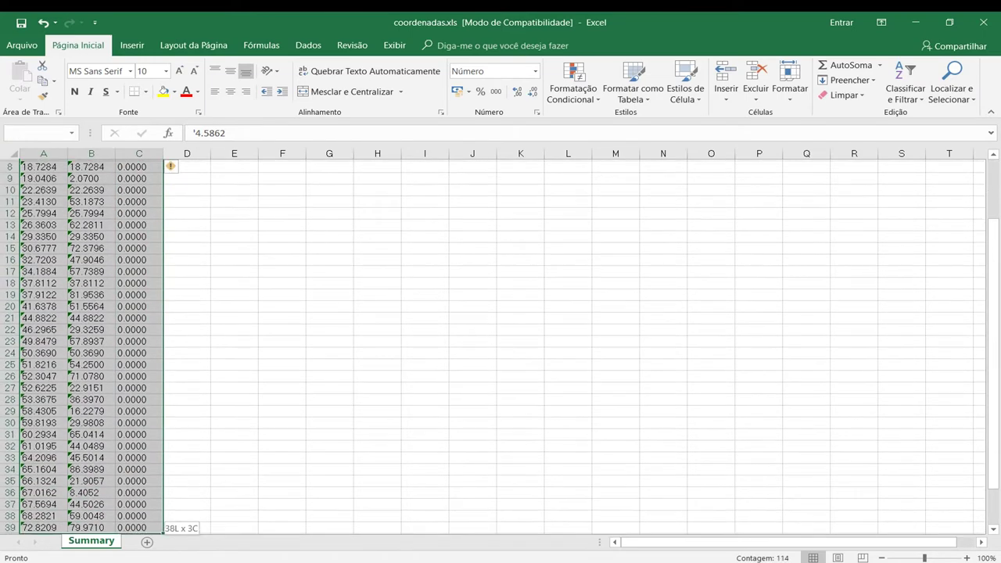
{"action": "left_click_drag", "start_coordinate": [160, 525], "coordinate": [149, 502]}
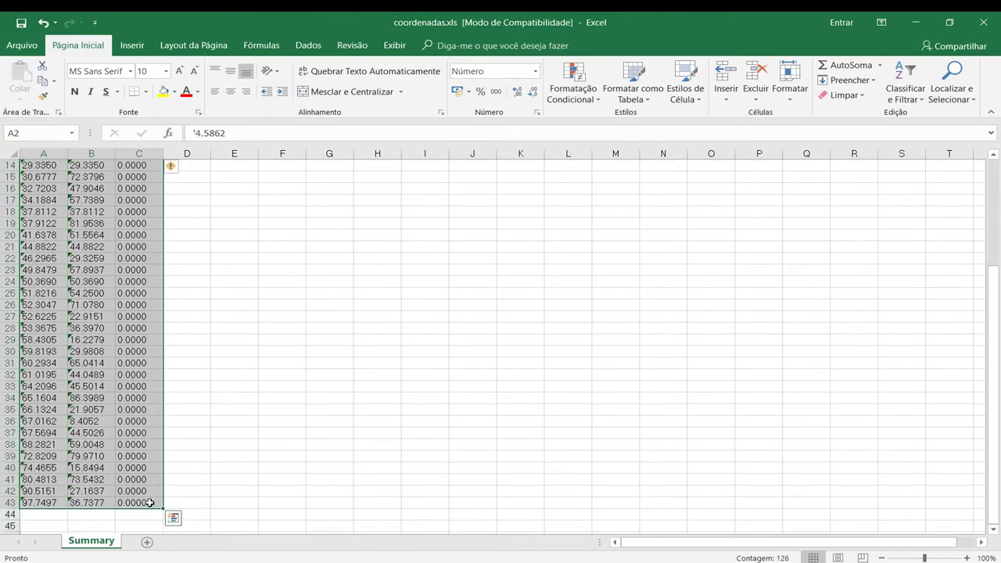
{"action": "key", "text": "ctrl+c"}
{"action": "scroll", "coordinate": [211, 352], "scroll_direction": "up", "scroll_amount": 5}
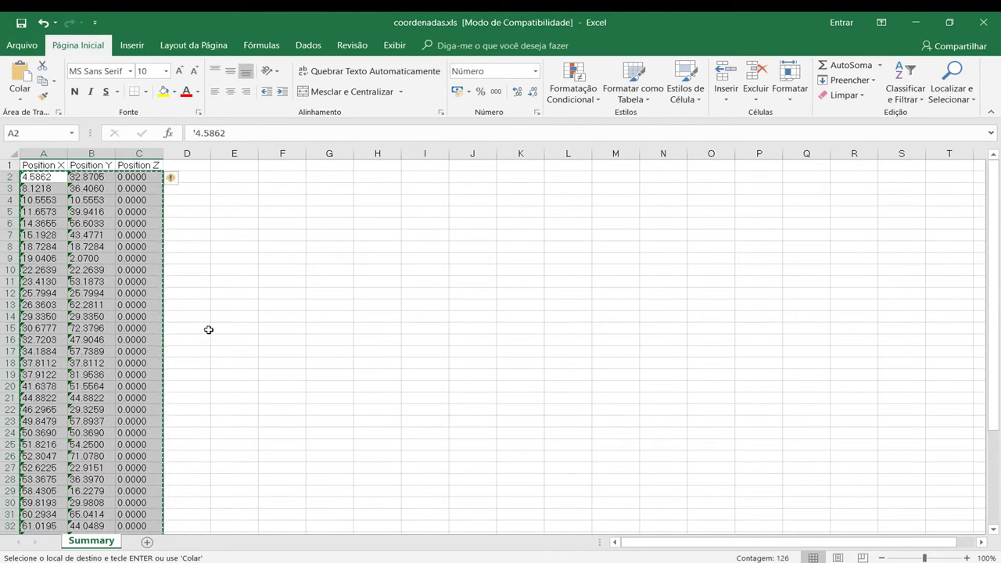
{"action": "left_click", "coordinate": [190, 177]}
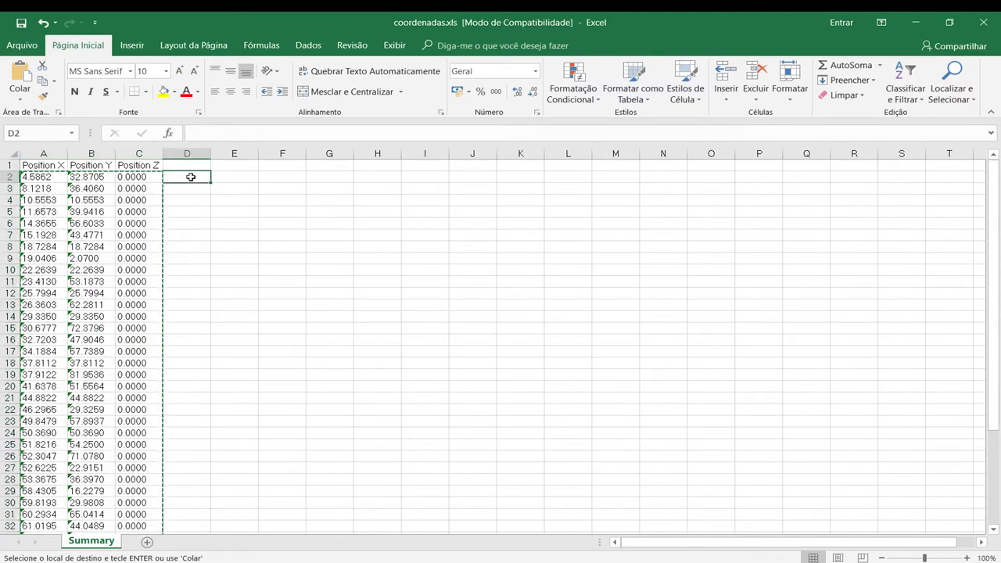
{"action": "right_click", "coordinate": [190, 176]}
{"action": "left_click", "coordinate": [244, 238]}
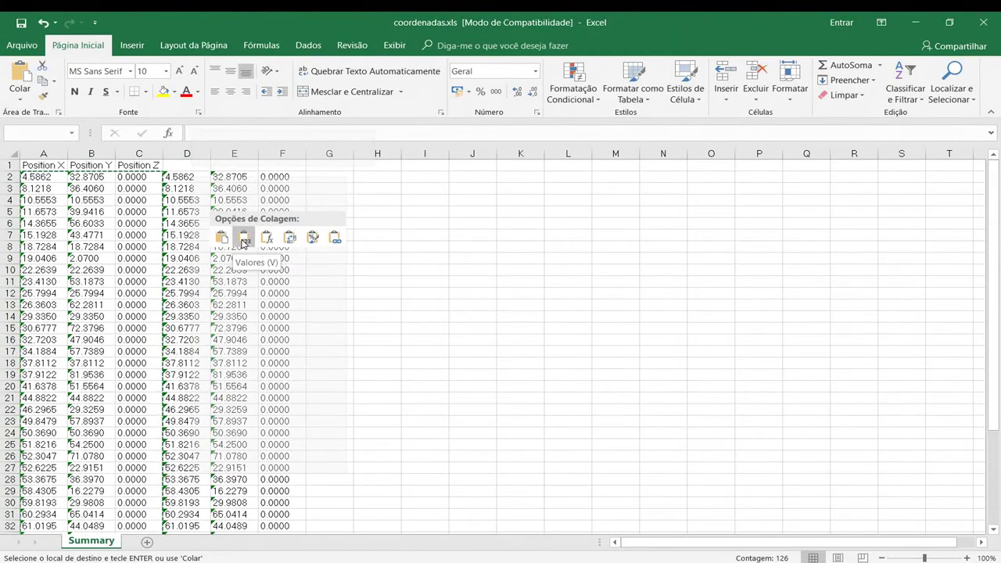
{"action": "left_click", "coordinate": [234, 224]}
{"action": "left_click", "coordinate": [234, 212]}
{"action": "left_click", "coordinate": [179, 185]}
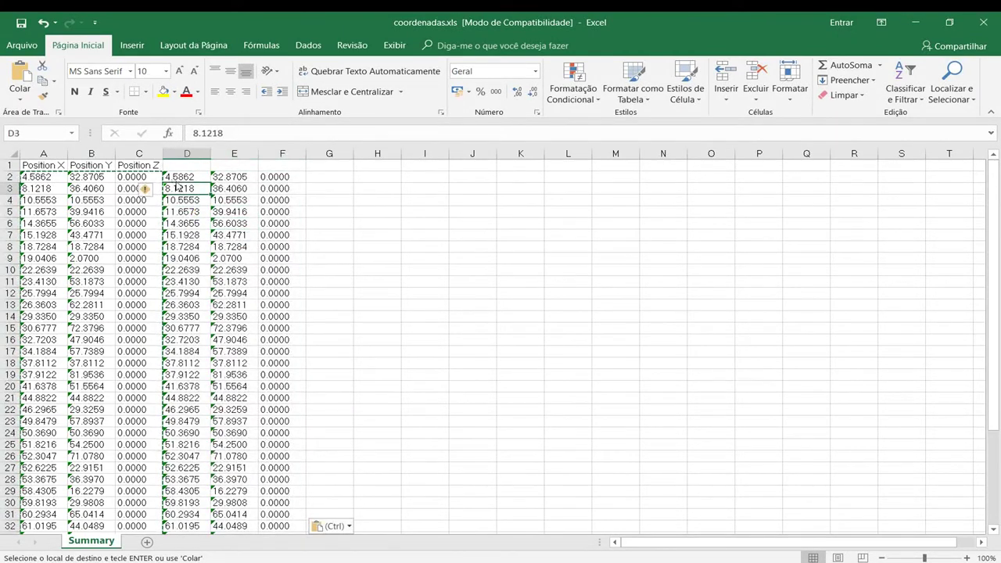
{"action": "key", "text": "Escape"}
Delete the original text block A2:C43 and move the numeric D2:F43 block back to A2.
{"action": "mouse_move", "coordinate": [30, 178]}
{"action": "left_mouse_down"}
{"action": "mouse_move", "coordinate": [137, 553]}
{"action": "mouse_move", "coordinate": [143, 498]}
{"action": "left_mouse_up"}
{"action": "key", "text": "Delete"}
{"action": "scroll", "coordinate": [142, 498], "scroll_direction": "up", "scroll_amount": 5}
{"action": "mouse_move", "coordinate": [180, 177]}
{"action": "left_mouse_down"}
{"action": "mouse_move", "coordinate": [279, 189]}
{"action": "mouse_move", "coordinate": [257, 505]}
{"action": "mouse_move", "coordinate": [275, 510]}
{"action": "left_mouse_up"}
{"action": "scroll", "coordinate": [167, 189], "scroll_direction": "up", "scroll_amount": 4}
{"action": "left_click_drag", "start_coordinate": [180, 173], "coordinate": [28, 179]}
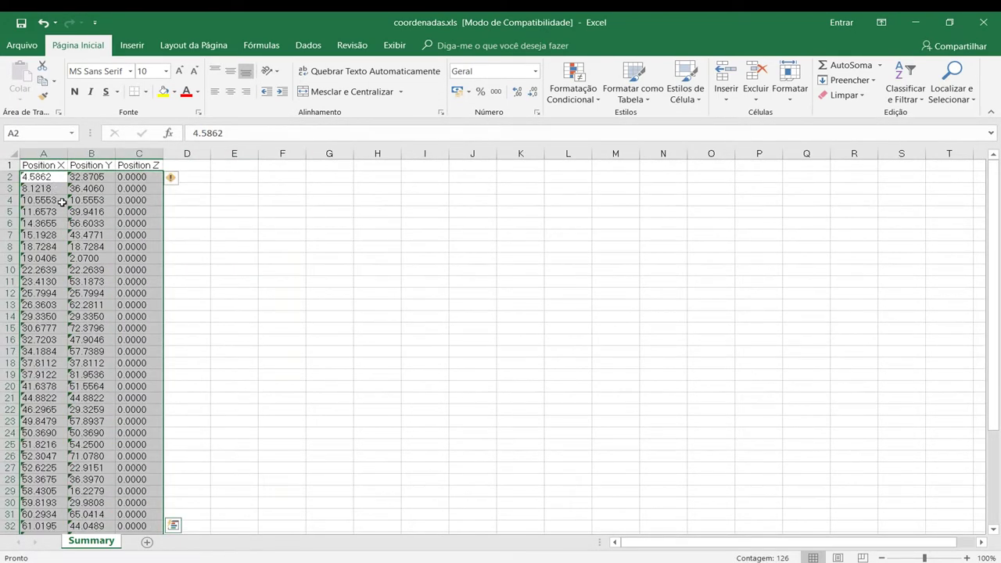
{"action": "left_click", "coordinate": [62, 202]}
{"action": "left_click", "coordinate": [43, 177]}
{"action": "left_click", "coordinate": [43, 165]}
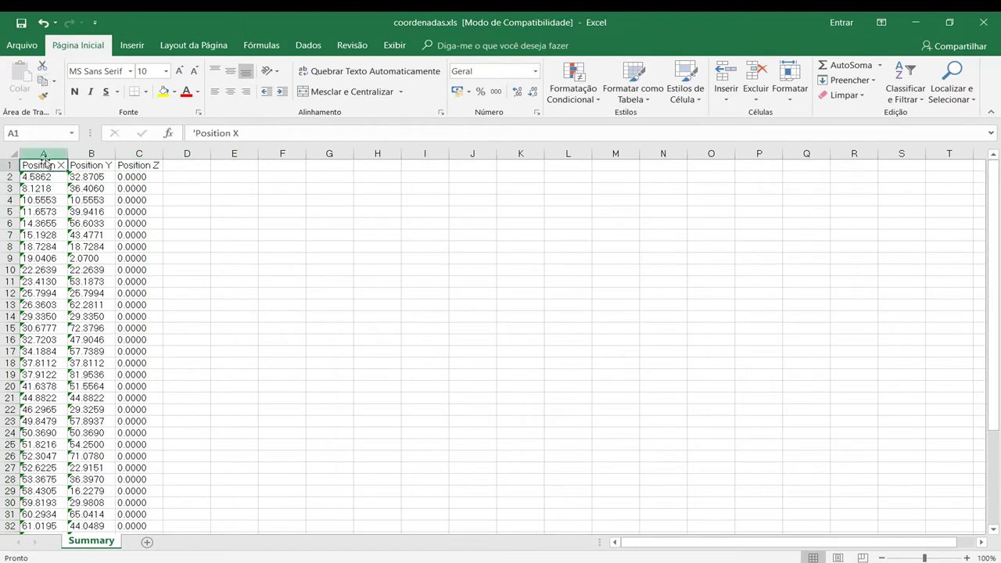
{"action": "left_click", "coordinate": [90, 211]}
Save the sheet as coordenadas.csv in CSV (comma delimited) format, keeping that format.
{"action": "left_click", "coordinate": [138, 235]}
{"action": "left_click", "coordinate": [91, 188]}
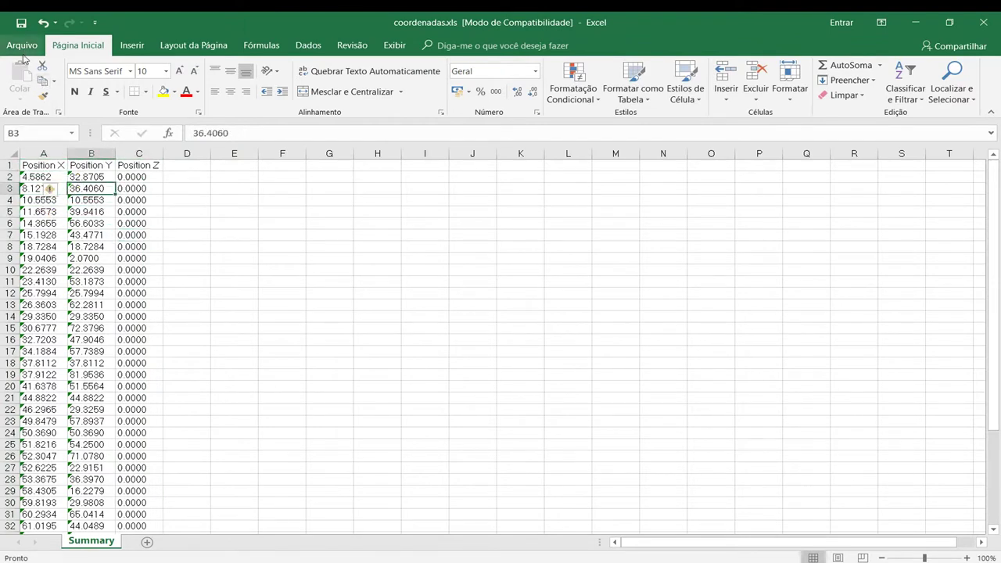
{"action": "left_click", "coordinate": [23, 47]}
{"action": "left_click", "coordinate": [49, 171]}
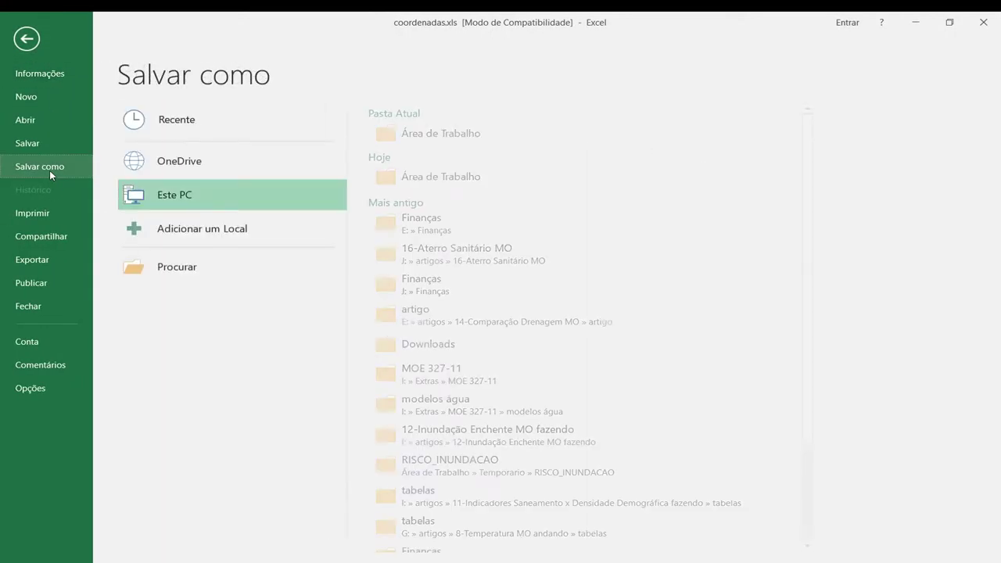
{"action": "left_click", "coordinate": [209, 270]}
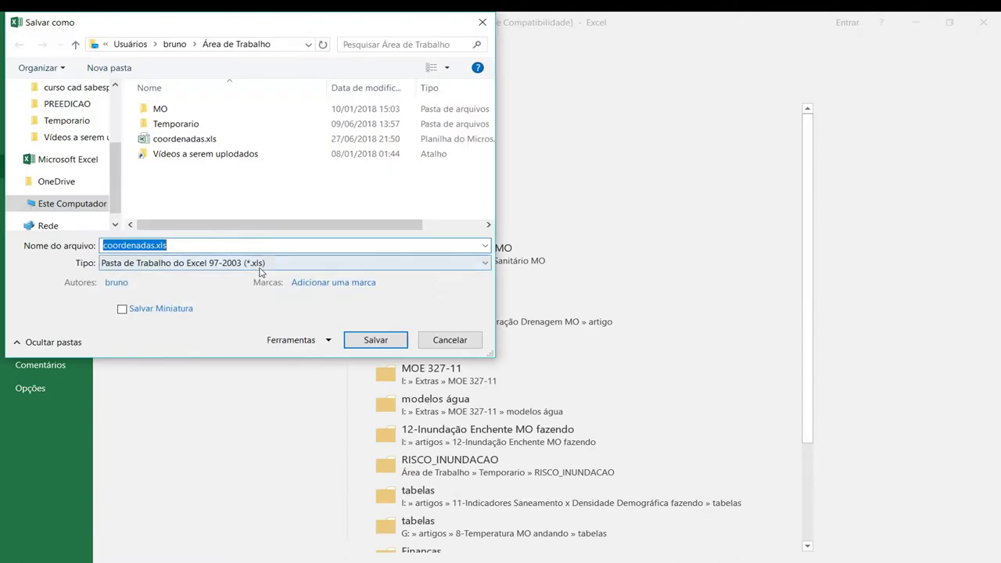
{"action": "left_click", "coordinate": [259, 266]}
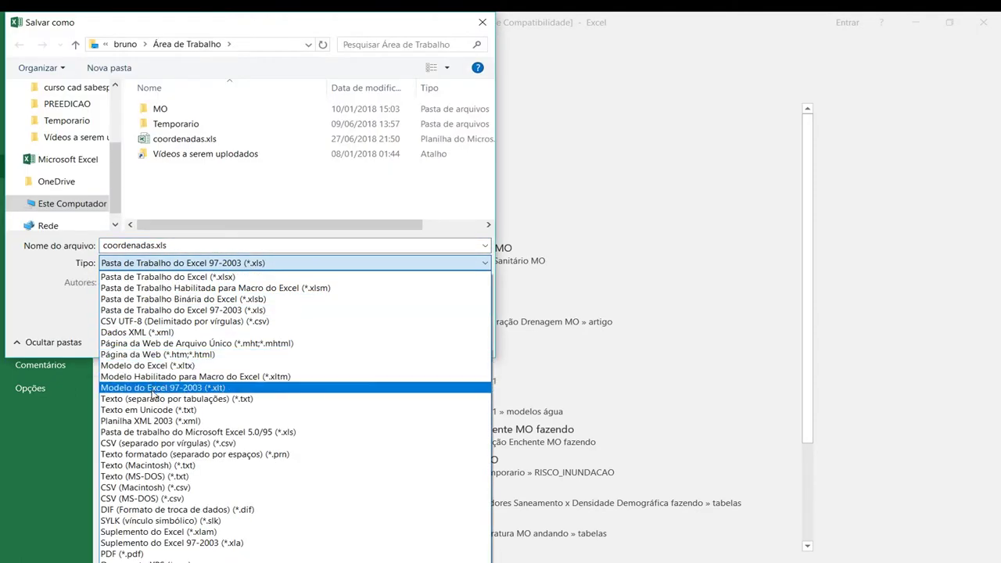
{"action": "left_click", "coordinate": [151, 443]}
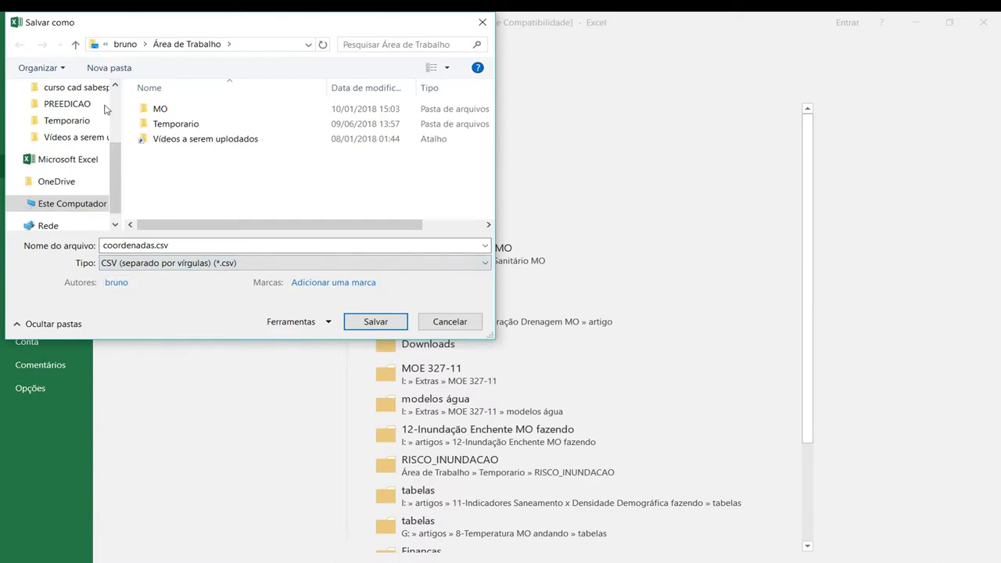
{"action": "left_click", "coordinate": [161, 245]}
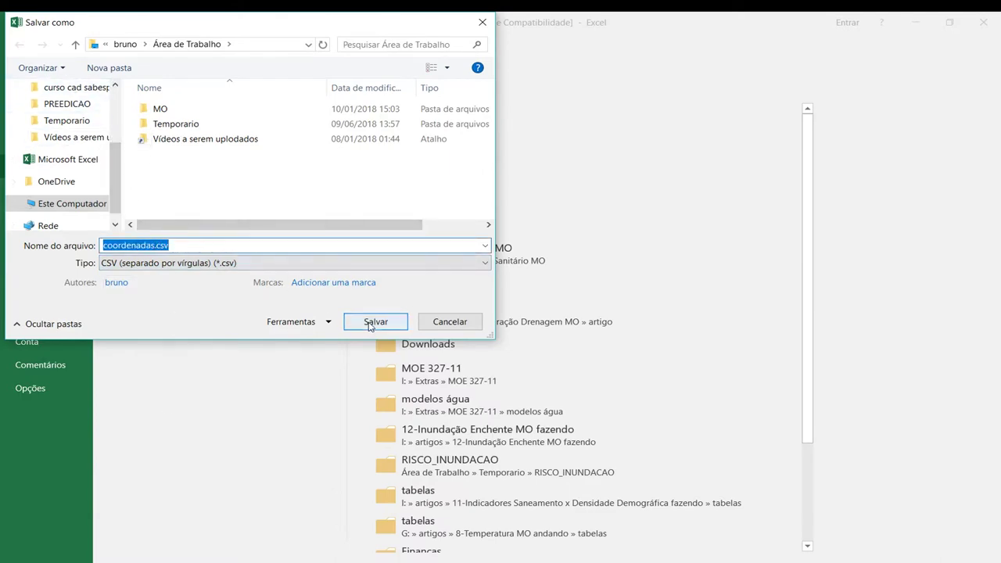
{"action": "left_click", "coordinate": [371, 324]}
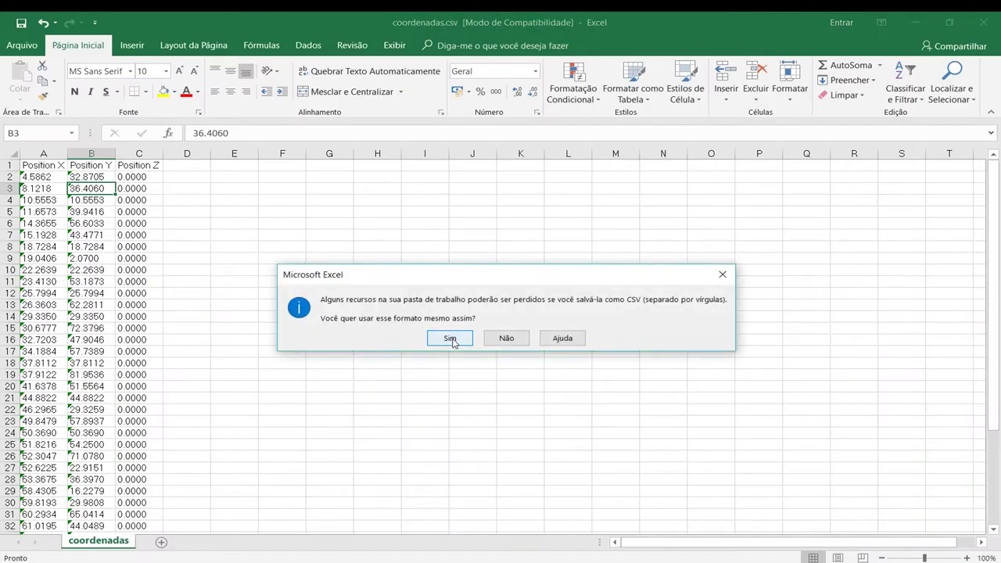
{"action": "left_click", "coordinate": [452, 339]}
Glance at the saved data and minimise Excel to reach the desktop.
{"action": "left_click", "coordinate": [71, 283]}
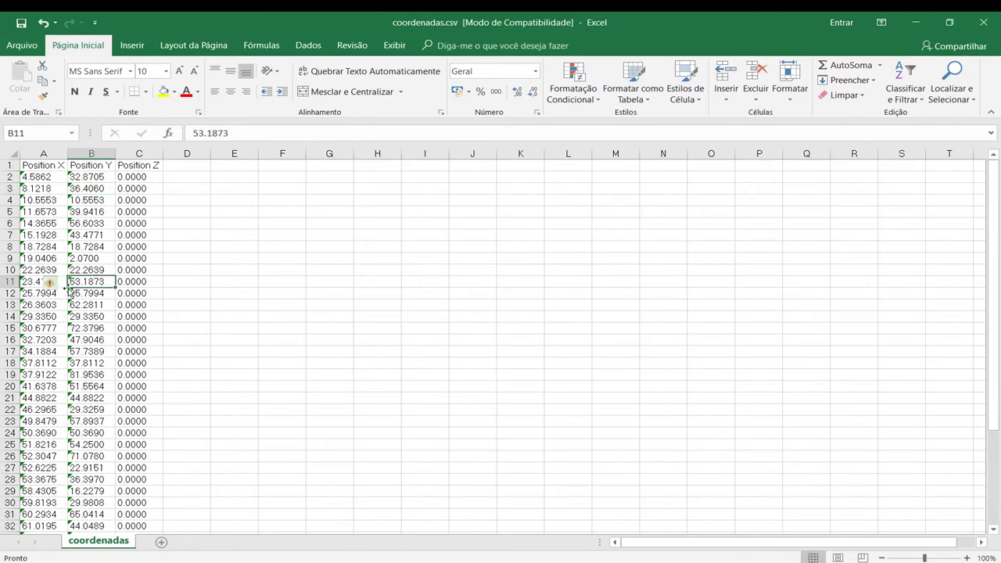
{"action": "left_click", "coordinate": [913, 20]}
{"action": "left_click", "coordinate": [907, 81]}
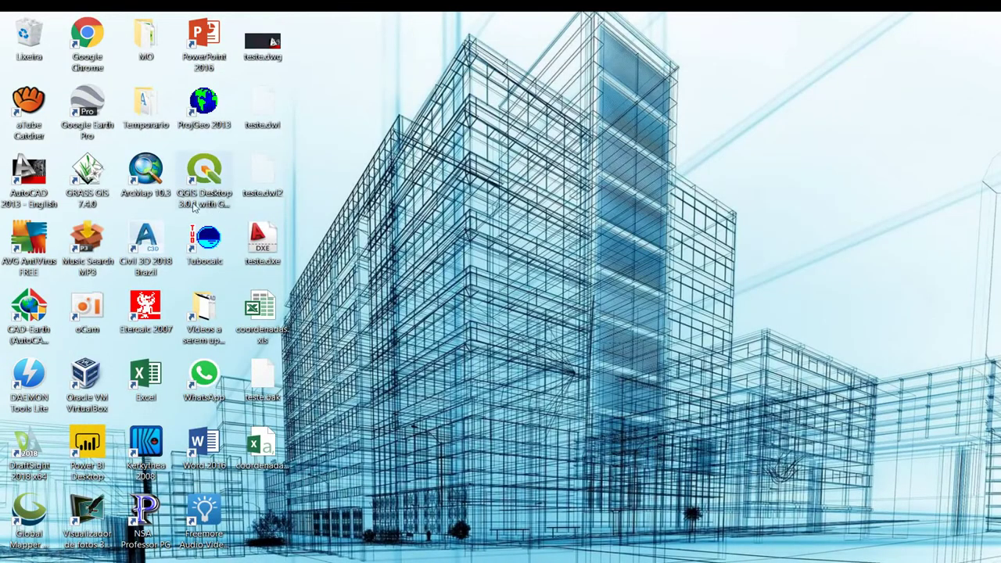
Open coordenadas.csv from the desktop with Notepad and maximise the window.
{"action": "right_click", "coordinate": [266, 446]}
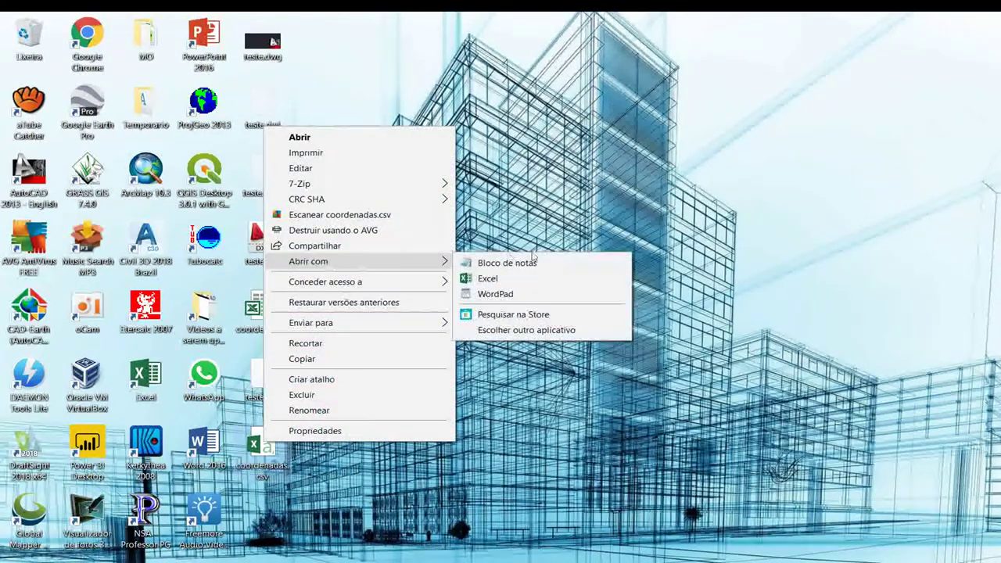
{"action": "left_click", "coordinate": [520, 263]}
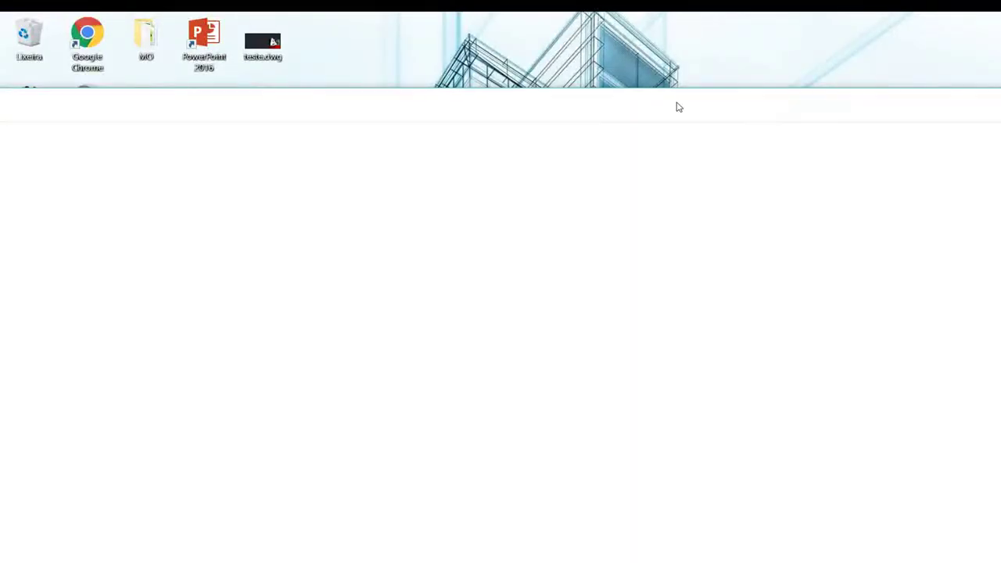
{"action": "double_click", "coordinate": [677, 105]}
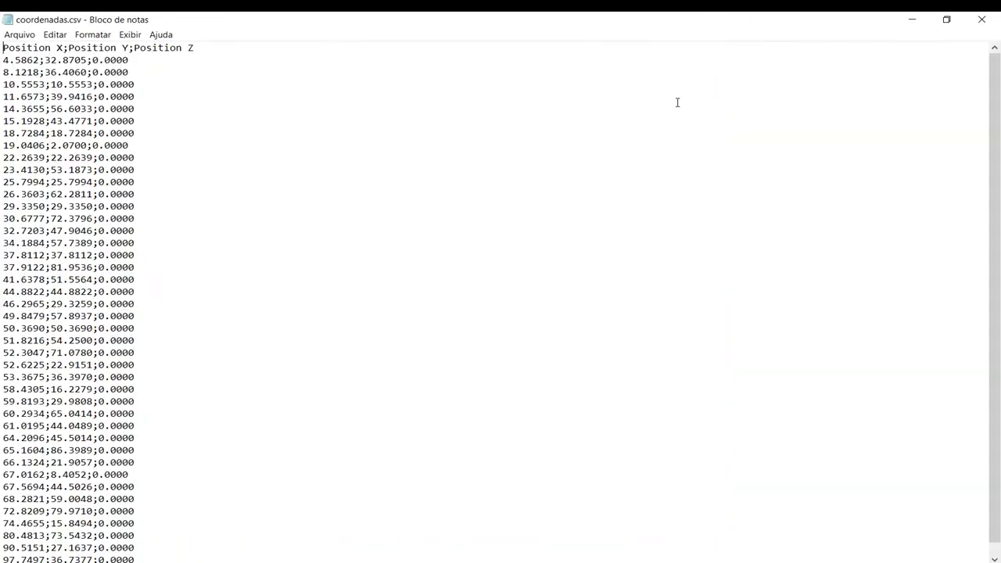
Remove the Position X;Position Y;Position Z header so the file starts with coordinate rows.
{"action": "left_click_drag", "start_coordinate": [81, 84], "coordinate": [133, 146]}
{"action": "left_click", "coordinate": [104, 72]}
{"action": "double_click", "coordinate": [40, 60]}
{"action": "left_click", "coordinate": [42, 69]}
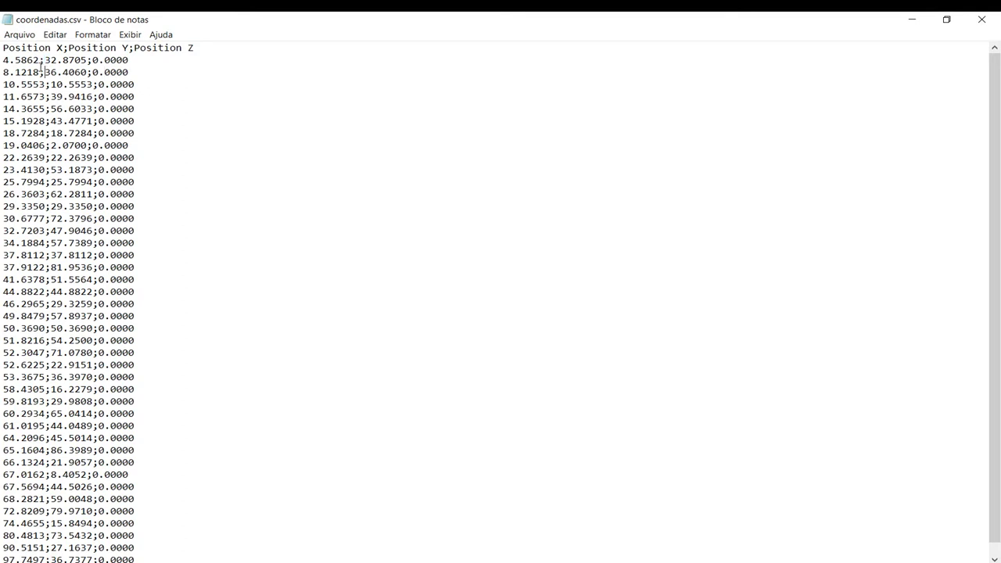
{"action": "double_click", "coordinate": [90, 61]}
{"action": "left_click", "coordinate": [40, 70]}
{"action": "mouse_move", "coordinate": [2, 61]}
{"action": "left_mouse_down"}
{"action": "mouse_move", "coordinate": [21, 53]}
{"action": "mouse_move", "coordinate": [5, 48]}
{"action": "left_mouse_up"}
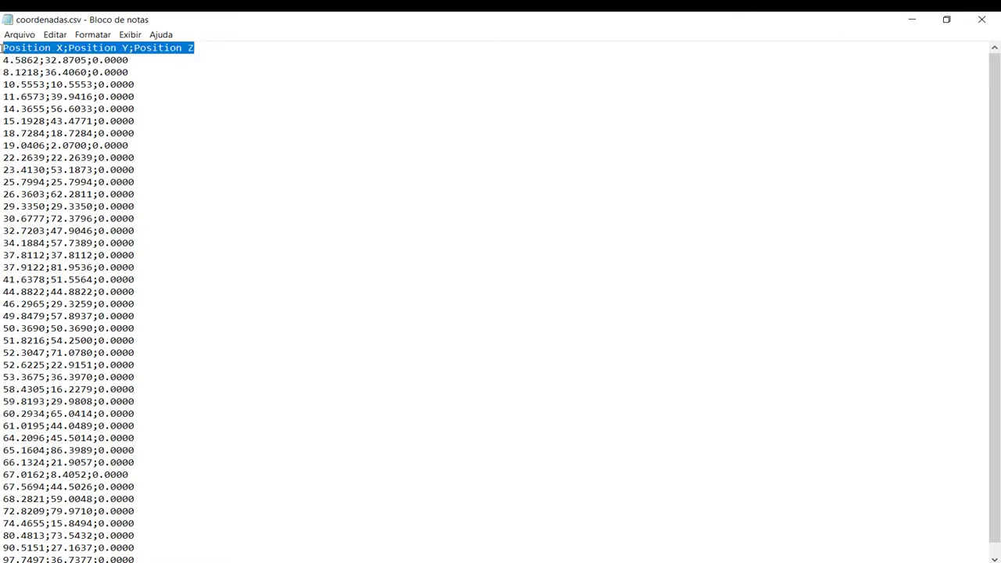
{"action": "key", "text": "Delete"}
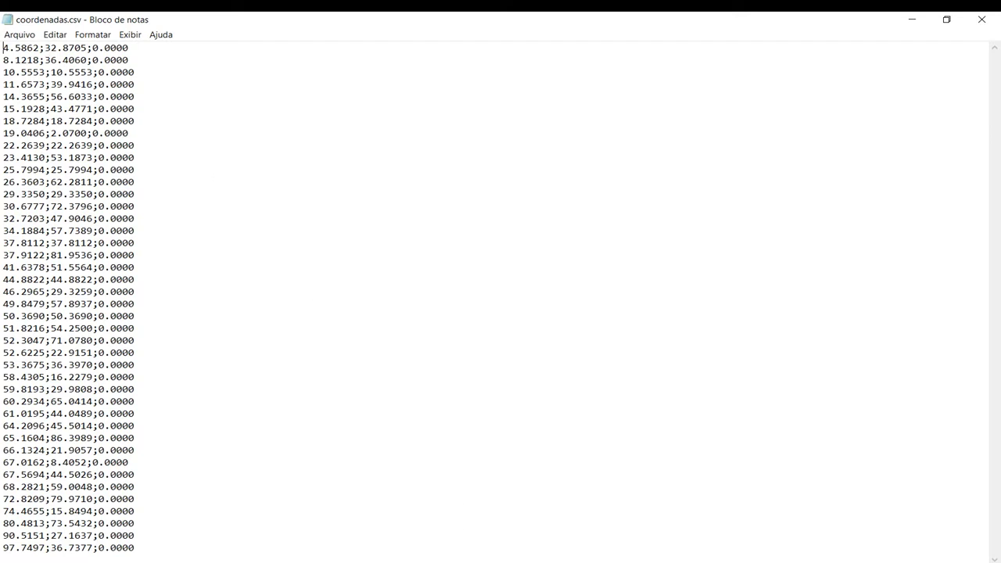
{"action": "left_click", "coordinate": [525, 540]}
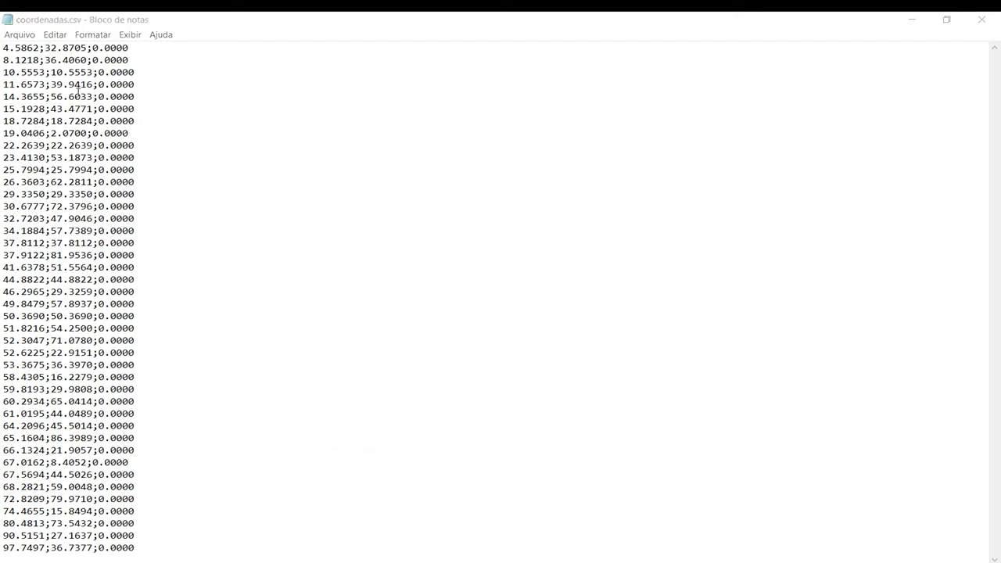
{"action": "left_click", "coordinate": [57, 35]}
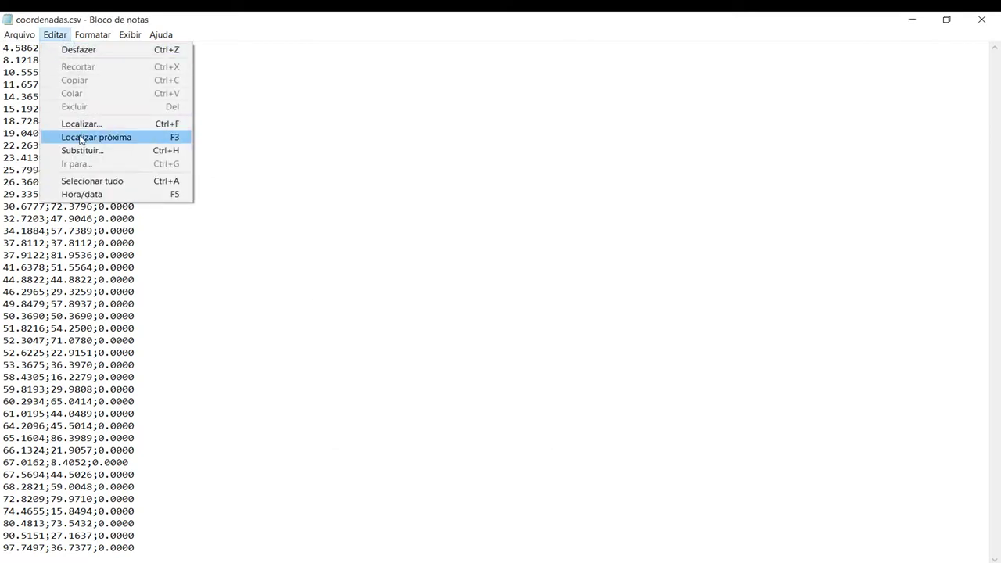
Use Substituir Tudo to change every ';' in the coordinate list to ','.
{"action": "left_click", "coordinate": [82, 151]}
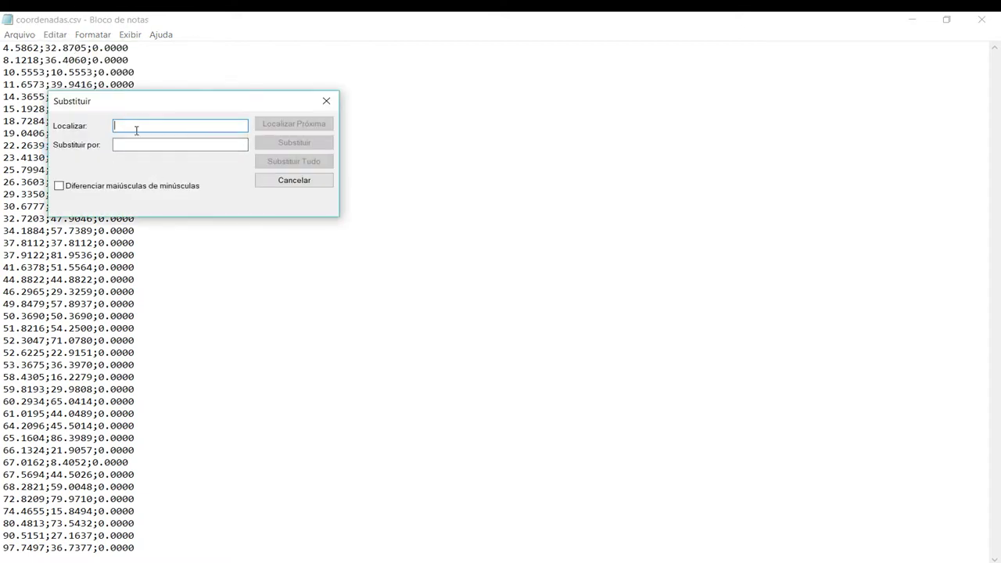
{"action": "type", "text": ";"}
{"action": "key", "text": "Tab"}
{"action": "type", "text": ","}
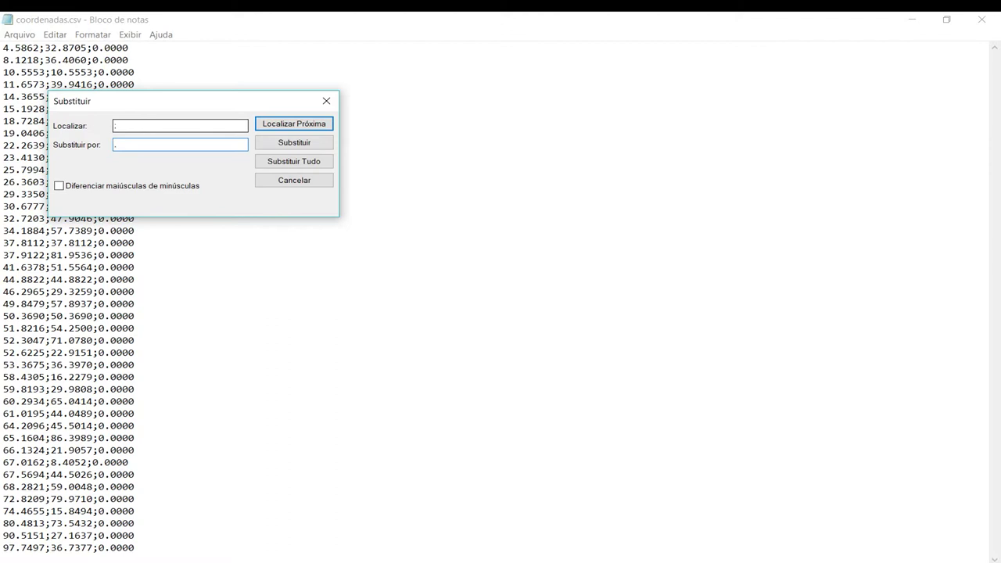
{"action": "left_click", "coordinate": [299, 165]}
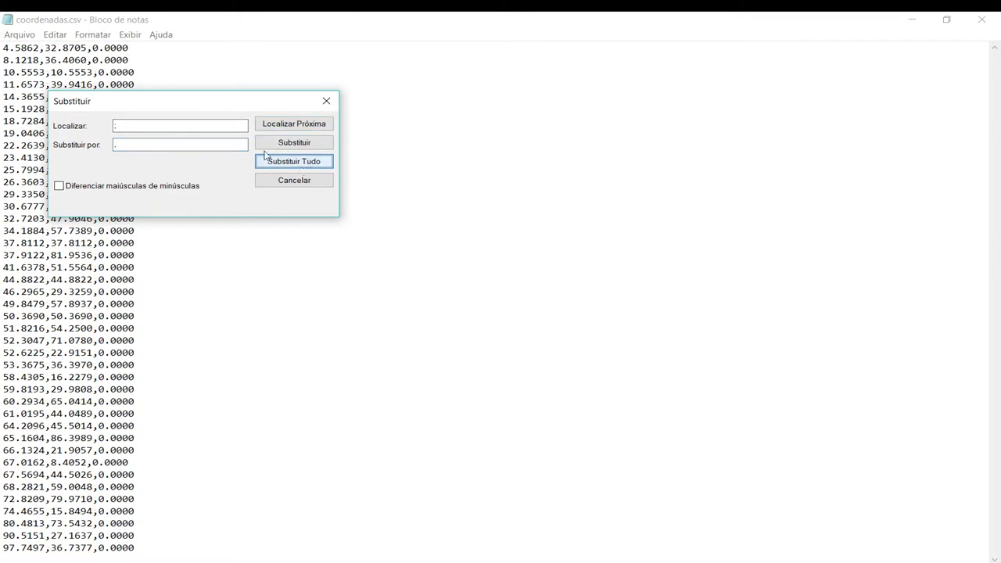
{"action": "left_click", "coordinate": [326, 101]}
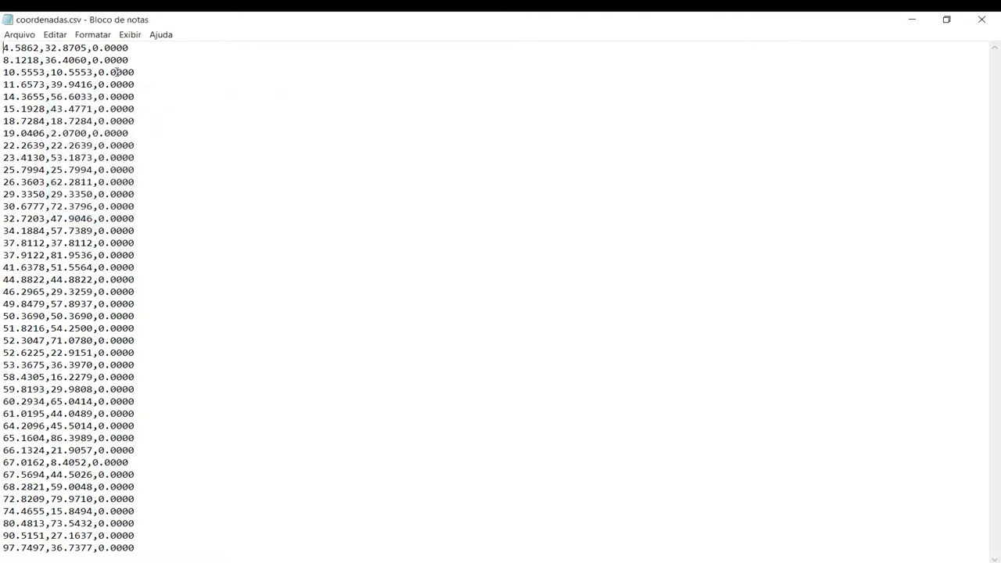
Insert a new first line above the coordinate rows to hold MULTIPLE.
{"action": "left_click_drag", "start_coordinate": [56, 72], "coordinate": [110, 255]}
{"action": "left_click", "coordinate": [110, 218]}
{"action": "left_click_drag", "start_coordinate": [4, 50], "coordinate": [50, 109]}
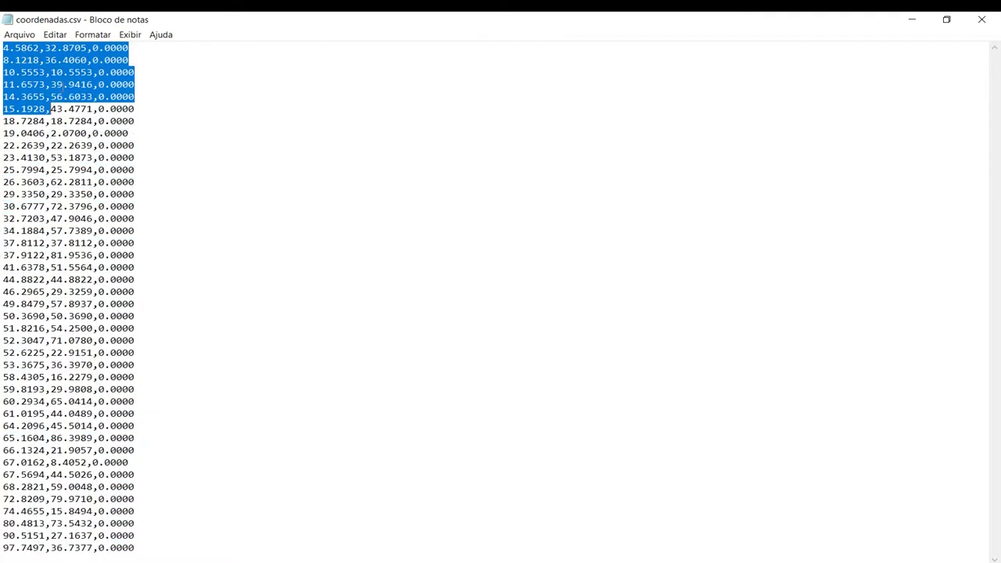
{"action": "left_click", "coordinate": [54, 84]}
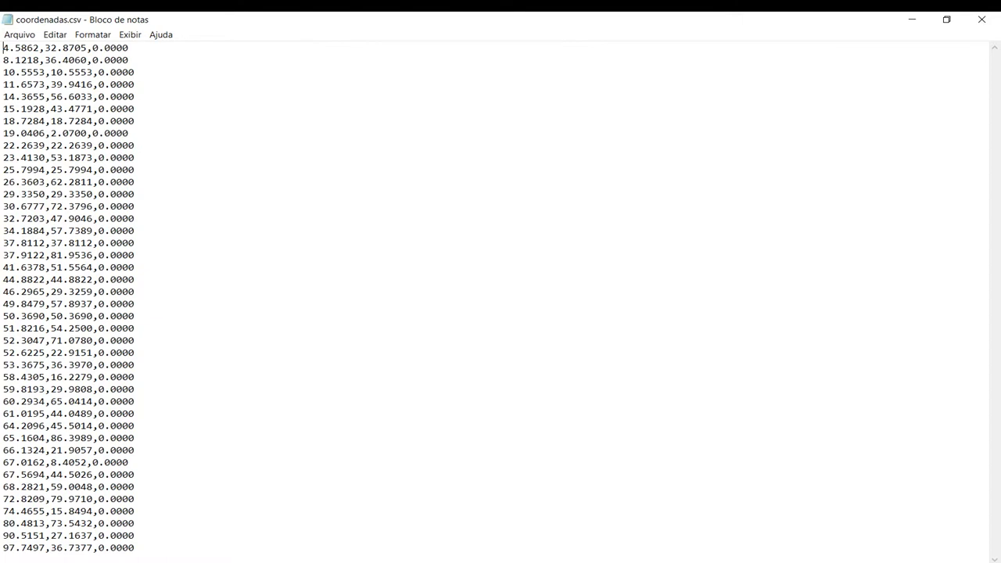
{"action": "key", "text": "Return"}
{"action": "type", "text": "POINT"}
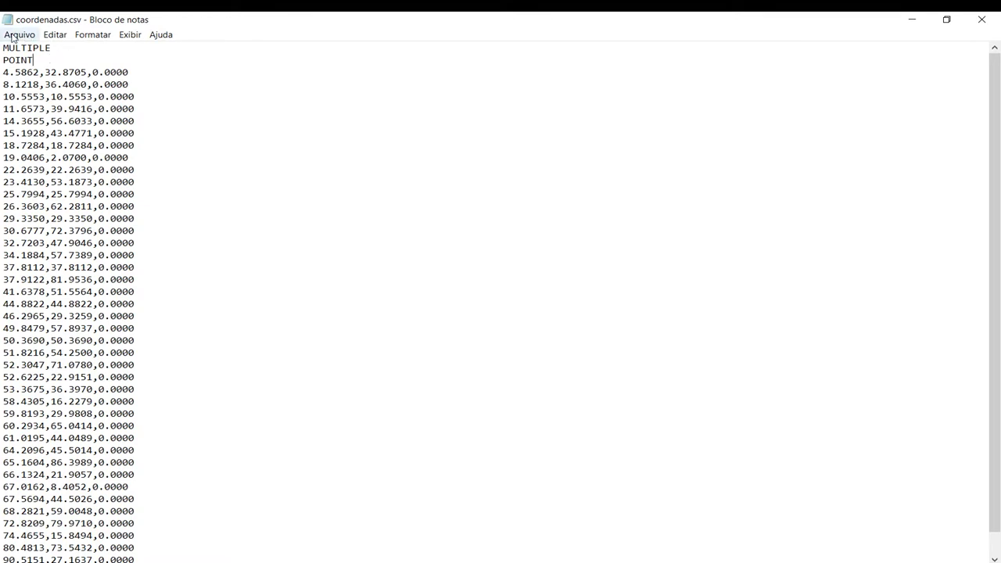
Enter POINT on the empty second line directly under MULTIPLE.
{"action": "left_click_drag", "start_coordinate": [52, 48], "coordinate": [2, 48]}
{"action": "left_click", "coordinate": [20, 59]}
{"action": "left_click", "coordinate": [26, 39]}
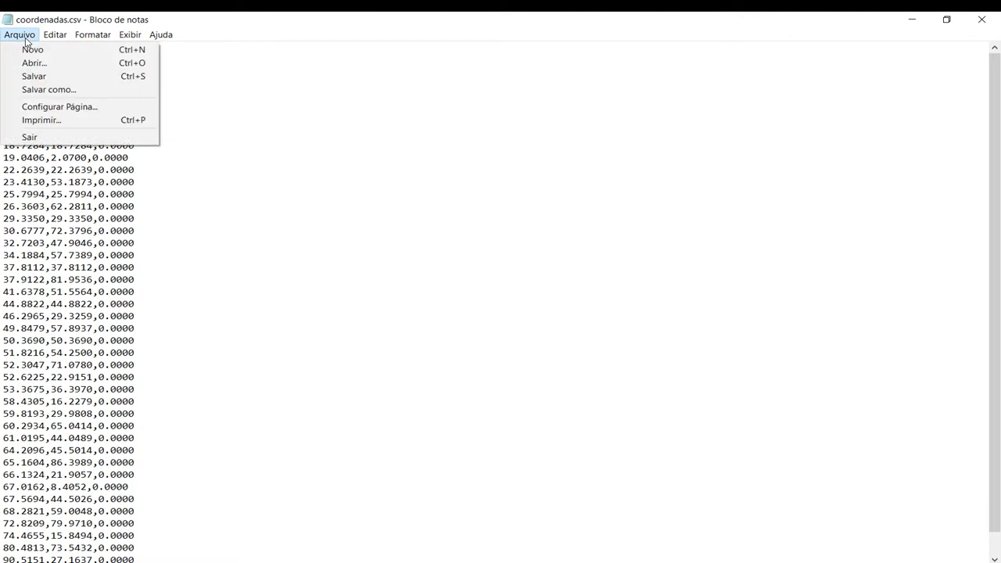
Save the edited text under the new name coordenadas.scr.
{"action": "left_click", "coordinate": [47, 89]}
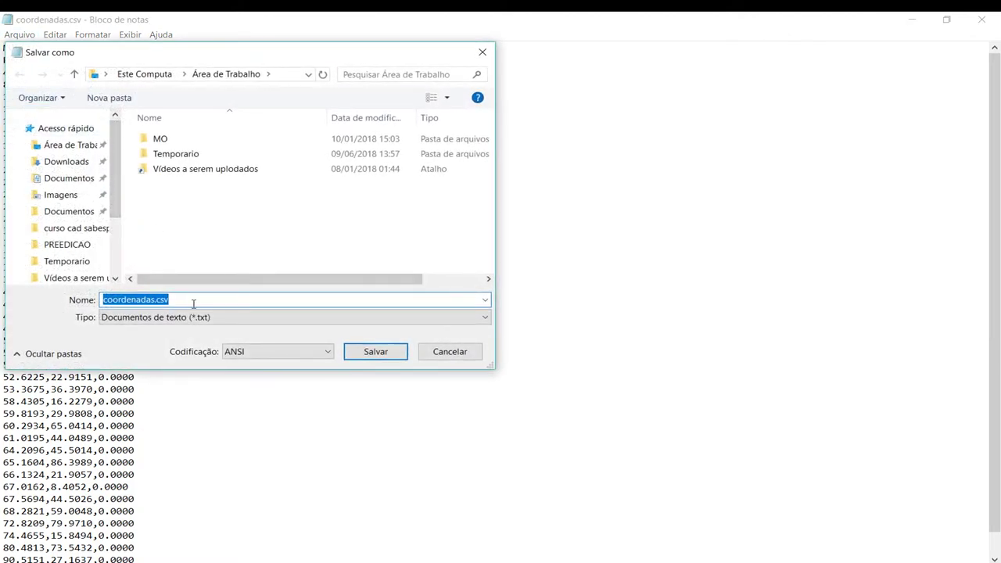
{"action": "type", "text": "COO"}
{"action": "key", "text": "BackSpace"}
{"action": "key", "text": "BackSpace"}
{"action": "key", "text": "BackSpace"}
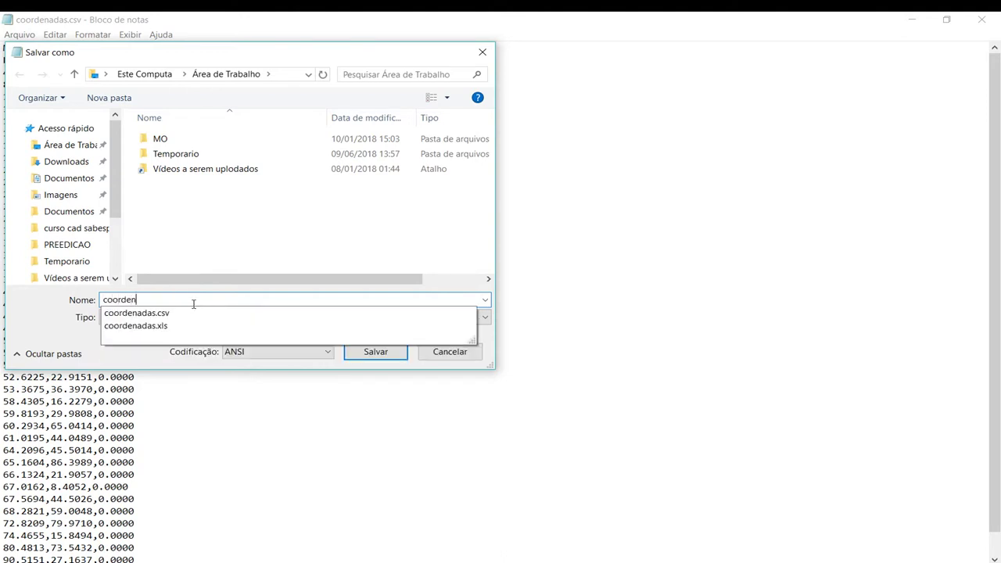
{"action": "type", "text": "adas.scr"}
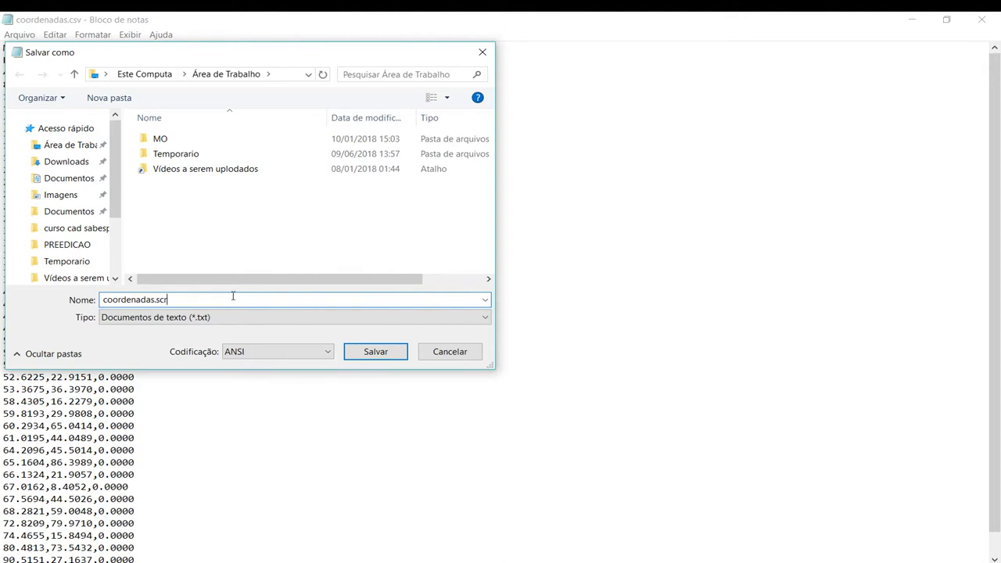
{"action": "left_click", "coordinate": [370, 352]}
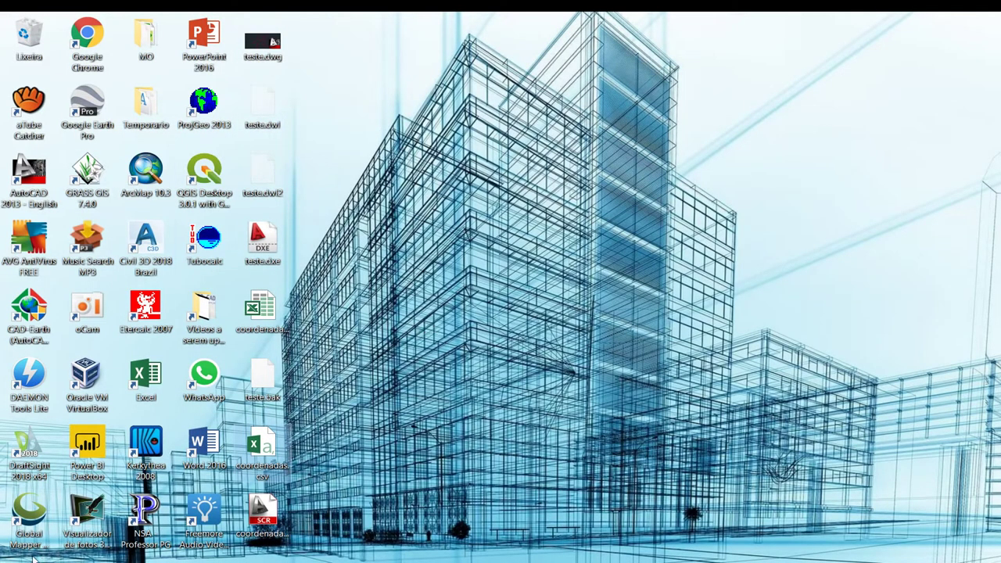
Untick 'Ocultar as extensões dos tipos de arquivo conhecidos' so coordenadas.scr shows its extension.
{"action": "key", "text": "super"}
{"action": "type", "text": "ex"}
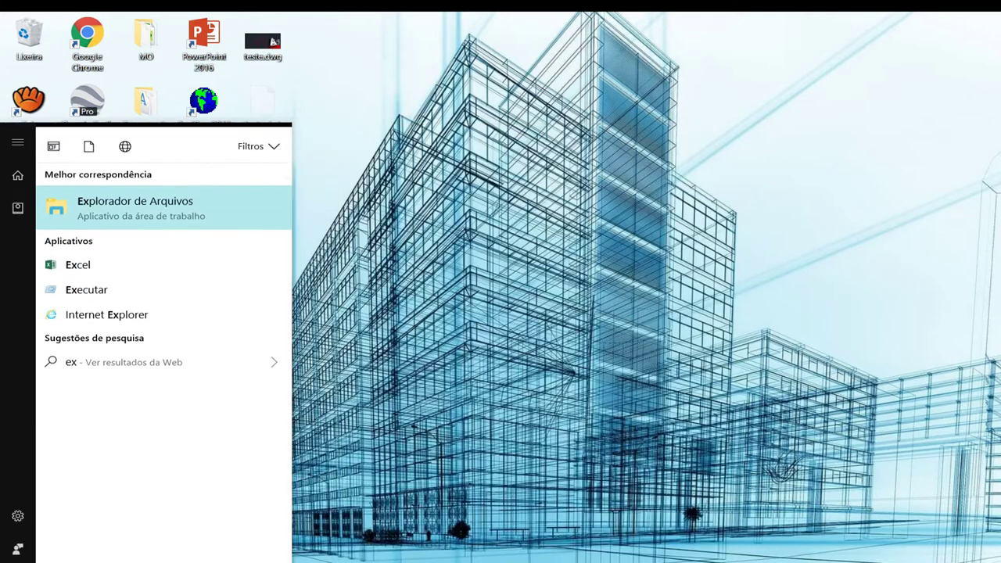
{"action": "type", "text": "ten"}
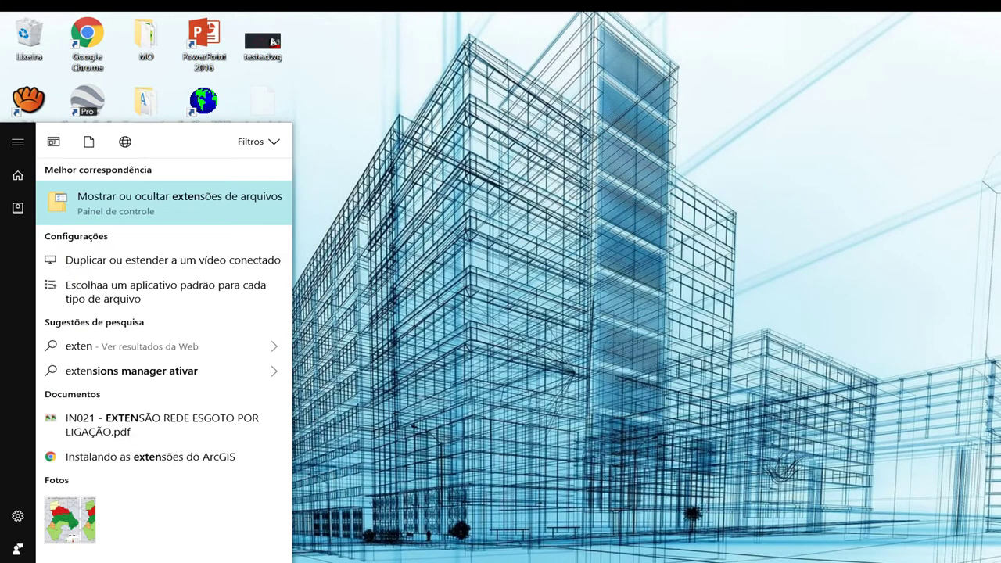
{"action": "type", "text": "sões"}
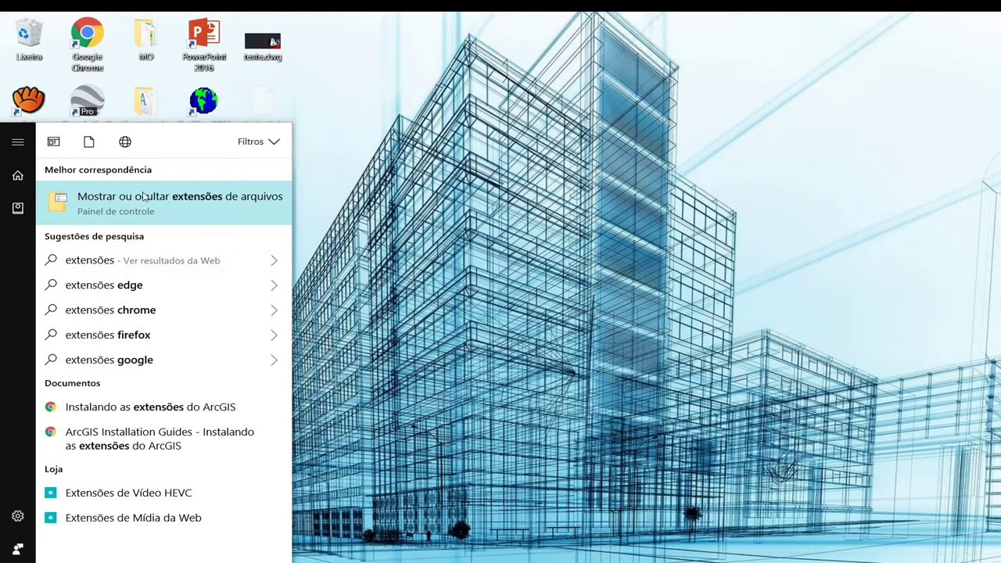
{"action": "left_click", "coordinate": [203, 201]}
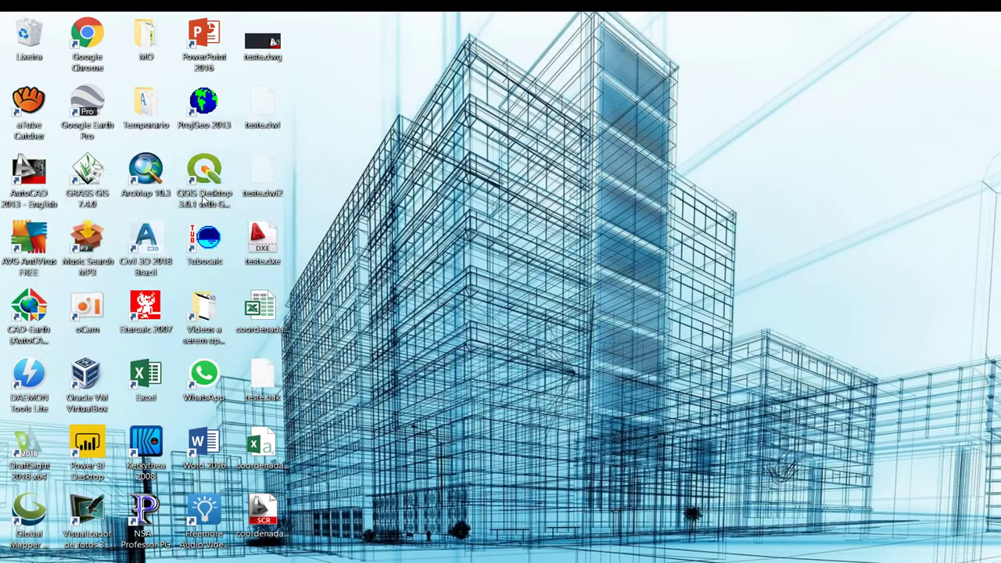
{"action": "mouse_move", "coordinate": [317, 210]}
{"action": "left_mouse_down"}
{"action": "mouse_move", "coordinate": [313, 280]}
{"action": "mouse_move", "coordinate": [319, 267]}
{"action": "left_mouse_up"}
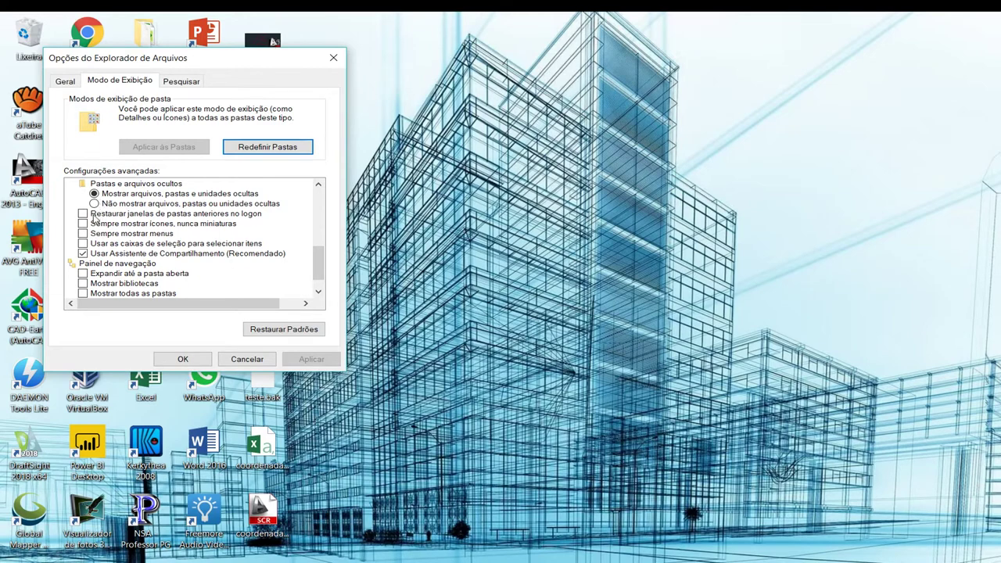
{"action": "left_click_drag", "start_coordinate": [320, 269], "coordinate": [322, 247]}
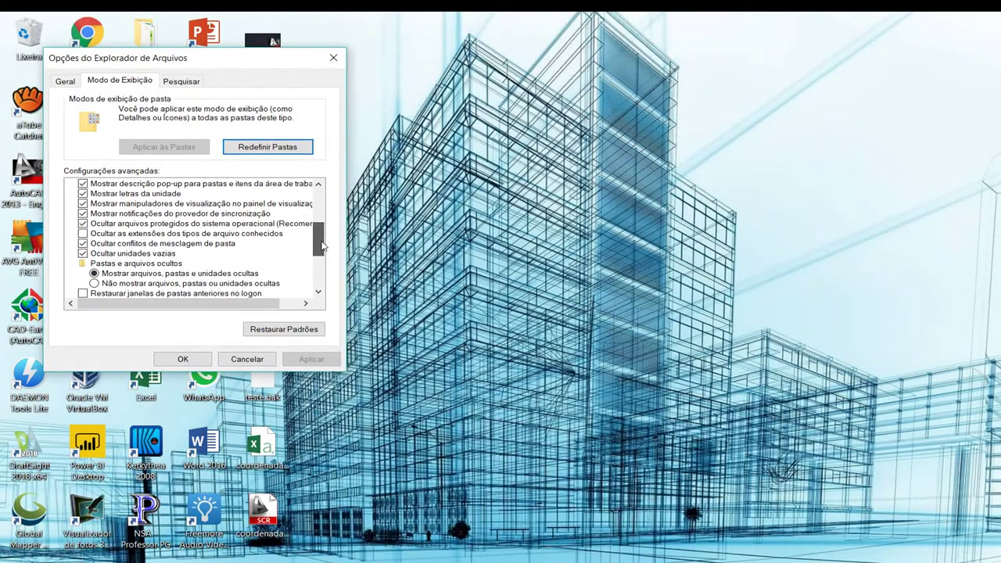
{"action": "left_click", "coordinate": [83, 234]}
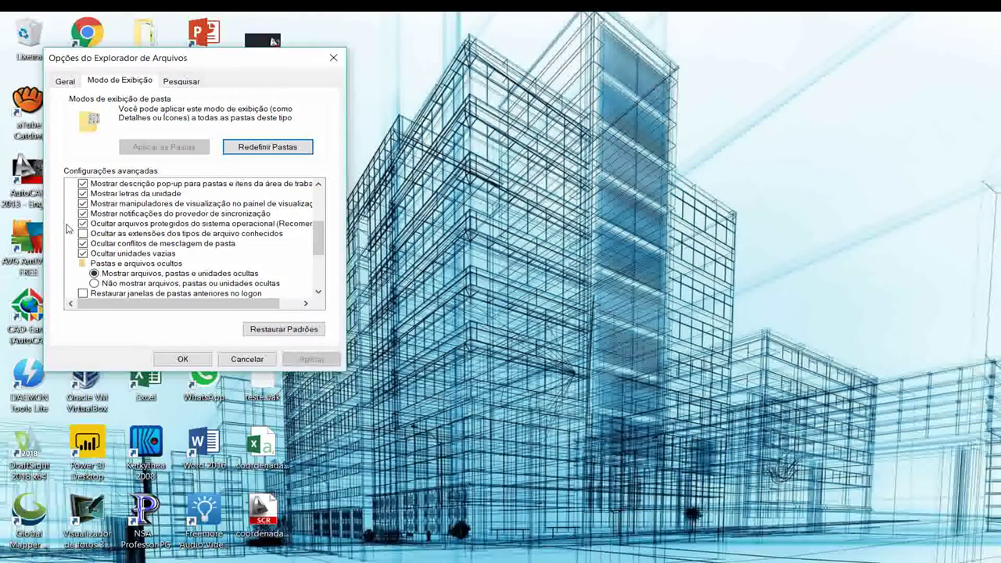
{"action": "left_click", "coordinate": [179, 360]}
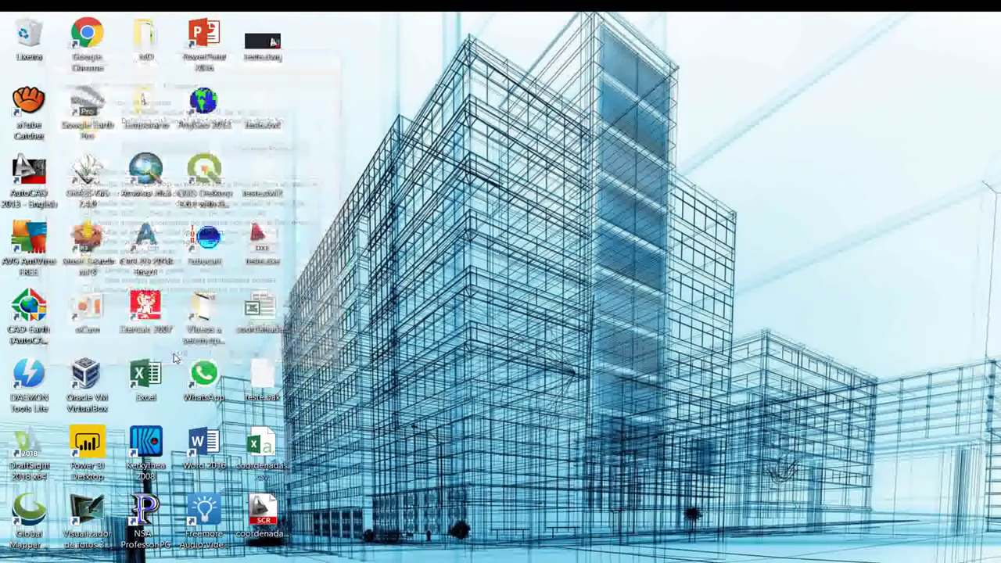
{"action": "left_click", "coordinate": [270, 514]}
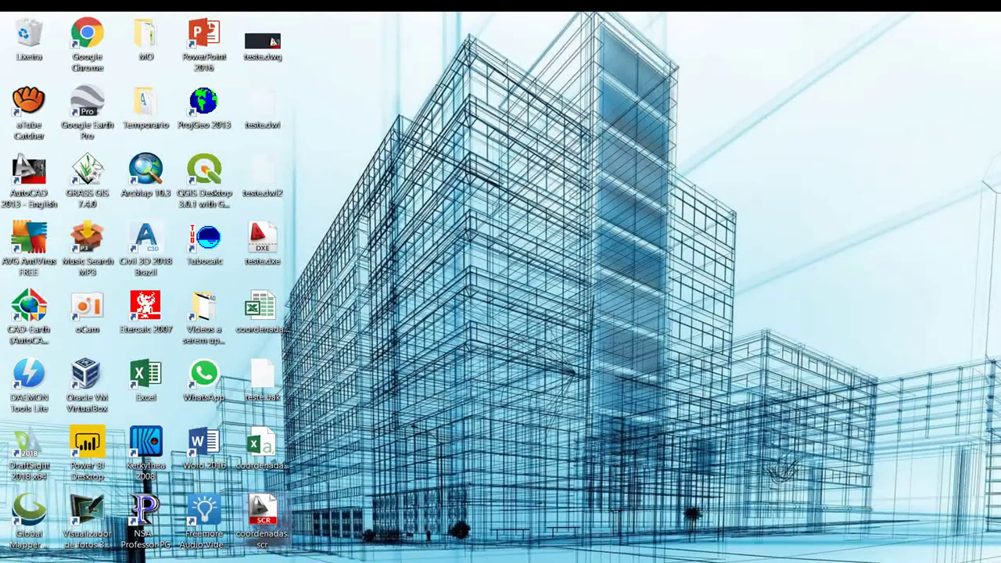
Create a new drawing from acad.dwt, switch the grid off and call UN for Drawing Units.
{"action": "left_click", "coordinate": [524, 508]}
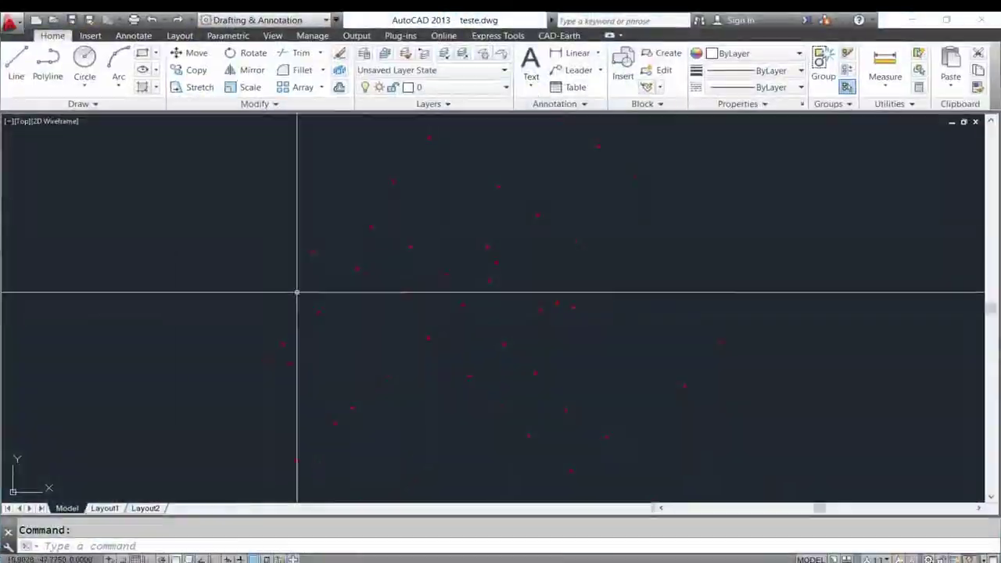
{"action": "middle_click", "coordinate": [456, 208]}
{"action": "middle_click", "coordinate": [456, 209]}
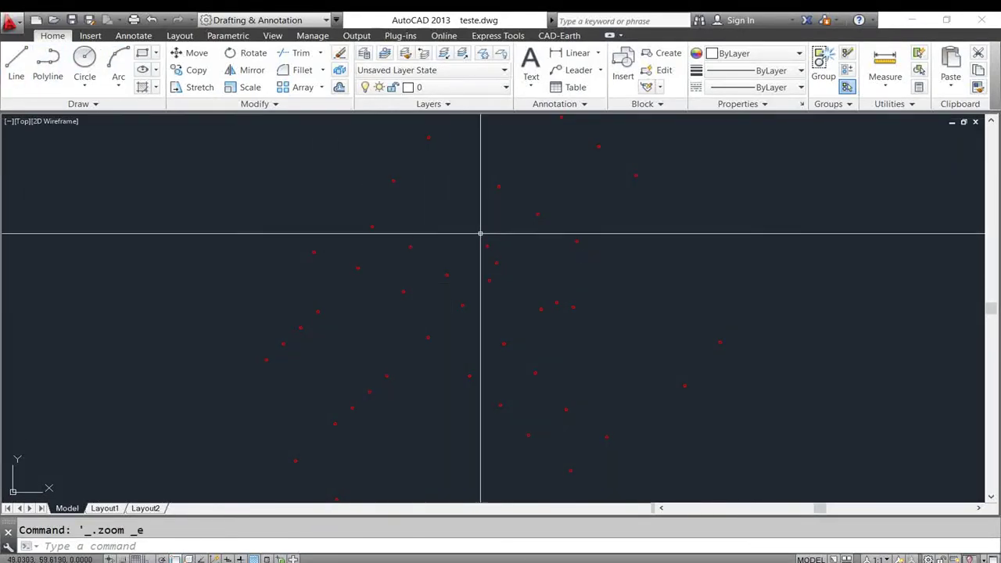
{"action": "left_click", "coordinate": [36, 20]}
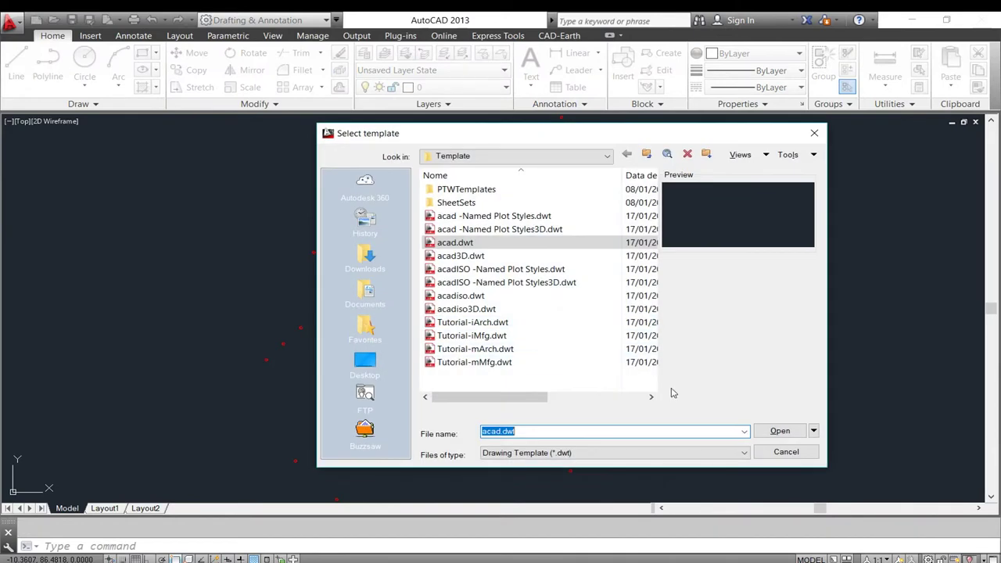
{"action": "left_click", "coordinate": [779, 431]}
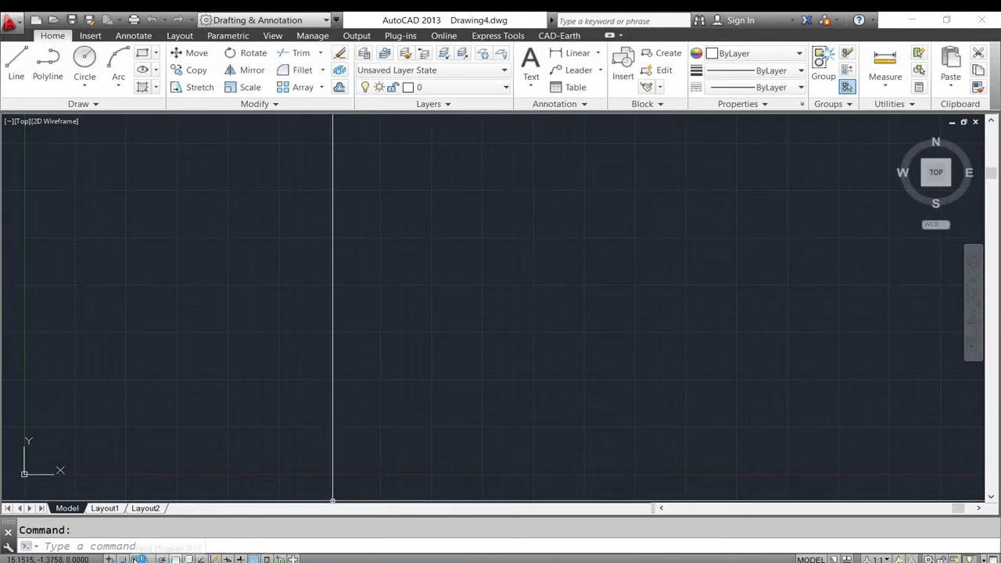
{"action": "left_click", "coordinate": [137, 560]}
{"action": "type", "text": "un"}
{"action": "key", "text": "Return"}
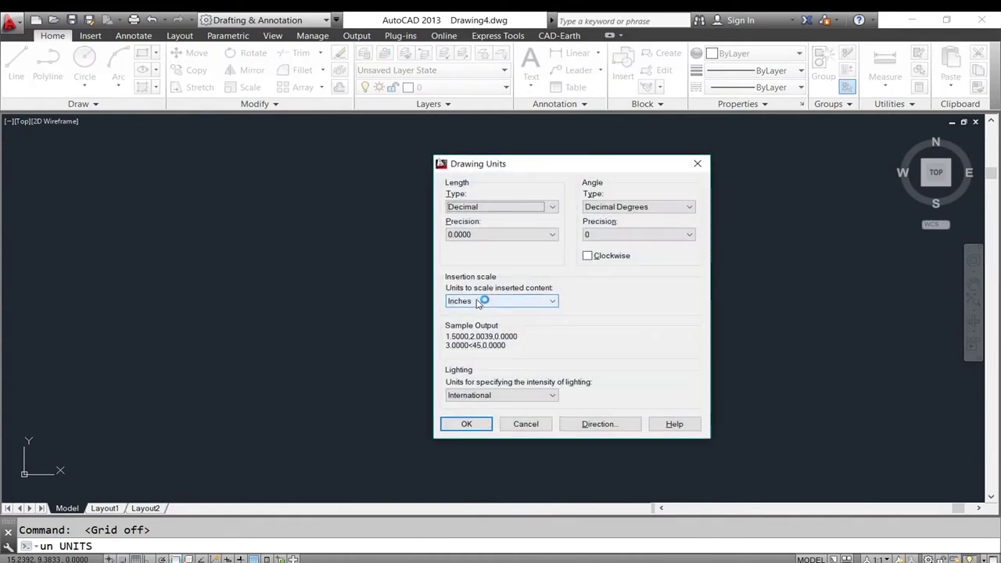
Set the insertion scale to Meters and angle precision to 0.000, then apply the units.
{"action": "left_click", "coordinate": [480, 301]}
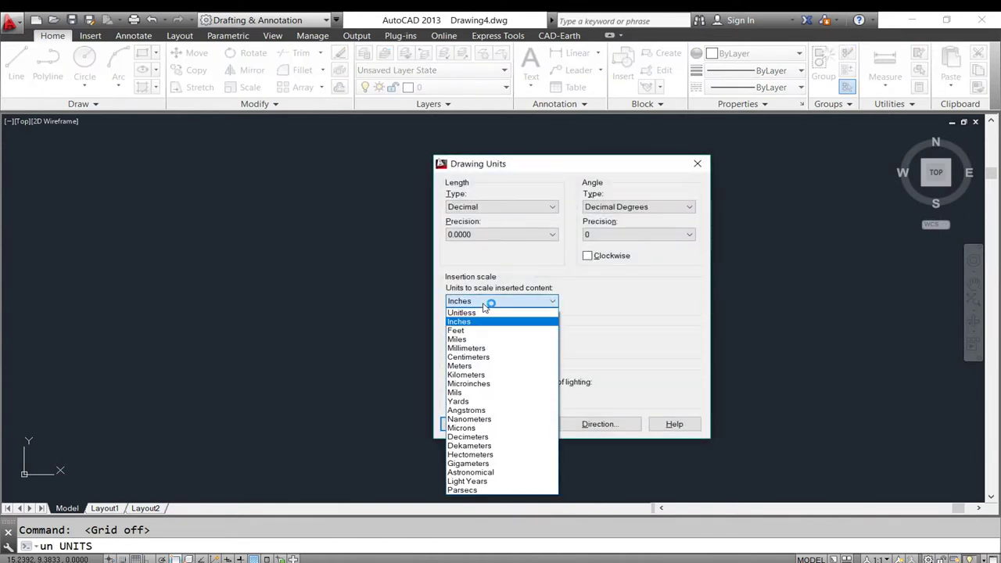
{"action": "left_click", "coordinate": [469, 366]}
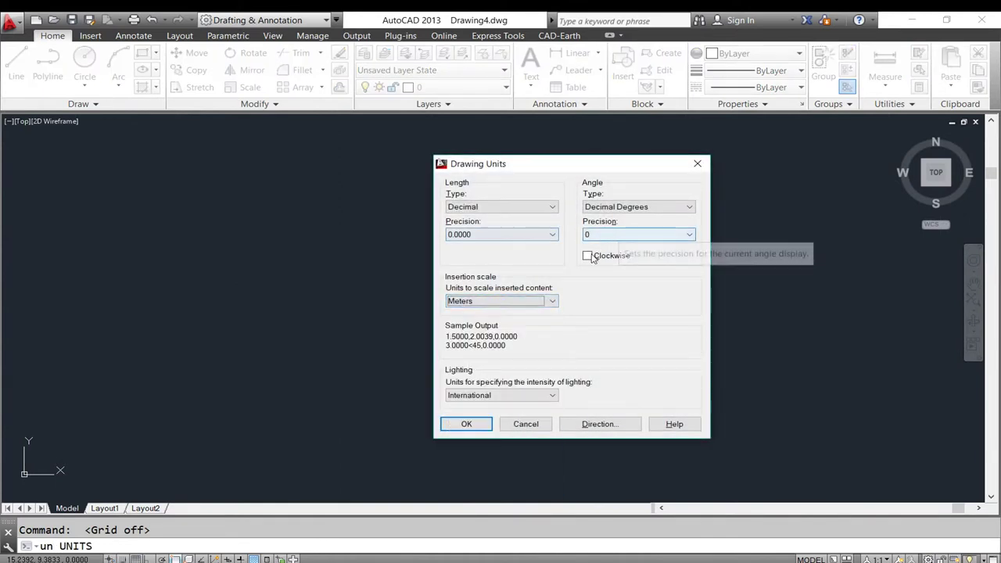
{"action": "left_click", "coordinate": [624, 236]}
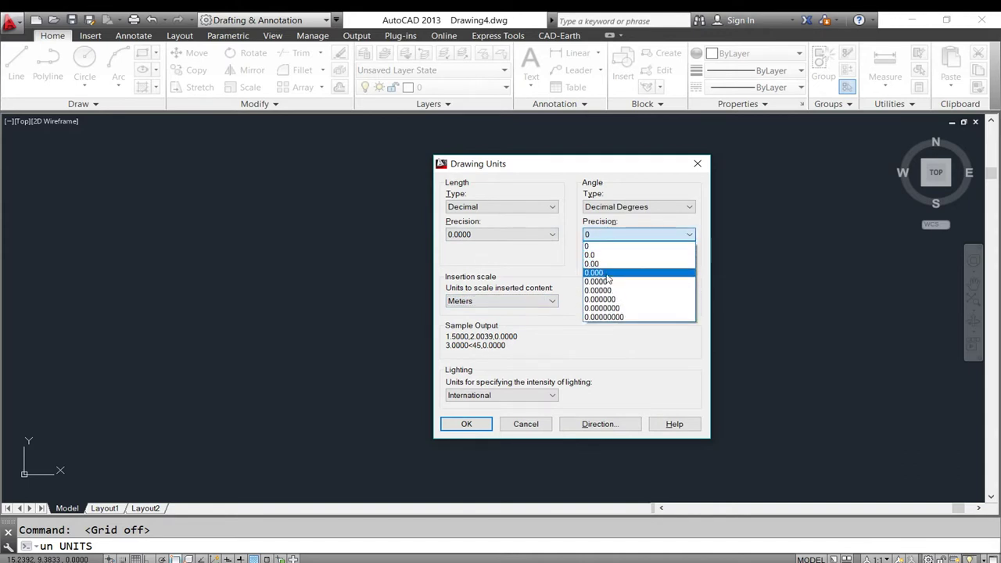
{"action": "left_click", "coordinate": [609, 274]}
{"action": "left_click", "coordinate": [465, 424]}
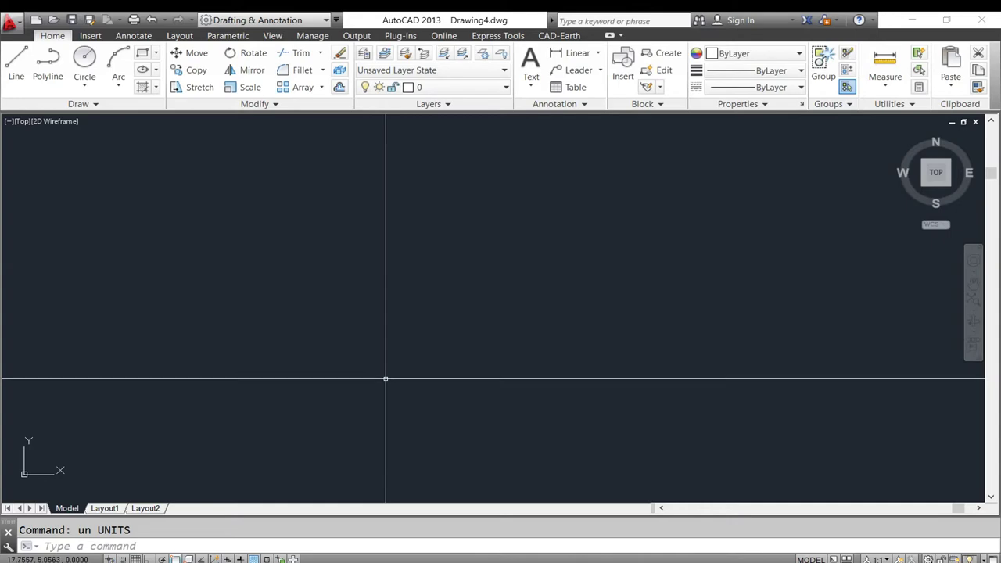
{"action": "left_click", "coordinate": [505, 546]}
Start the LOAD and APPLOAD commands and cancel both without loading any file.
{"action": "type", "text": "Load"}
{"action": "key", "text": "Return"}
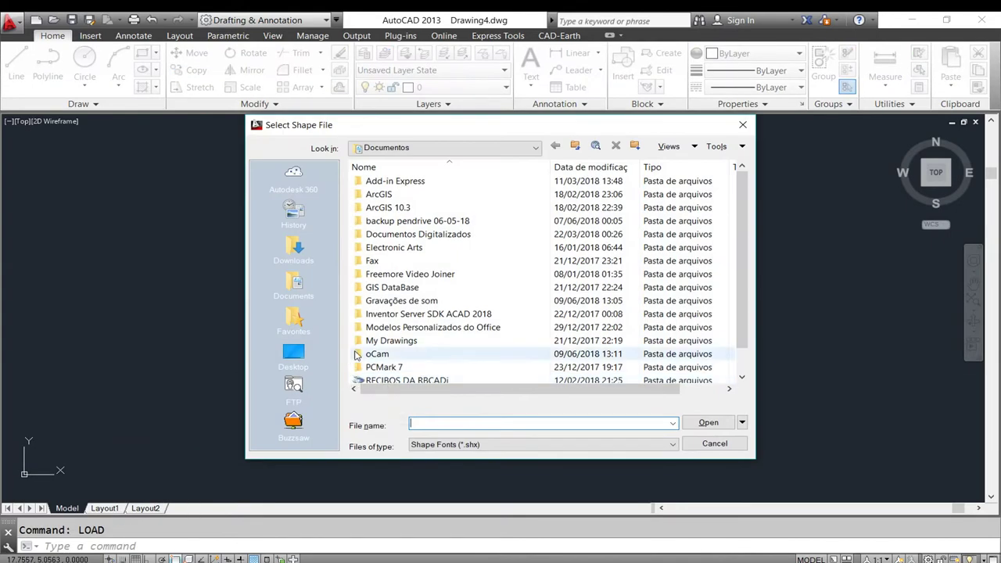
{"action": "left_click", "coordinate": [452, 444]}
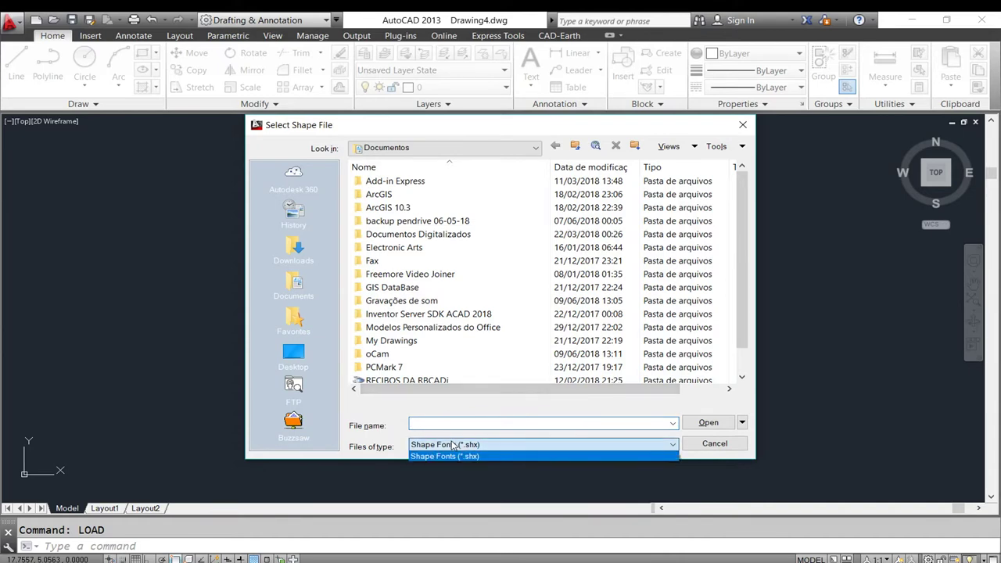
{"action": "key", "text": "Escape"}
{"action": "key", "text": "Escape"}
{"action": "type", "text": "pload"}
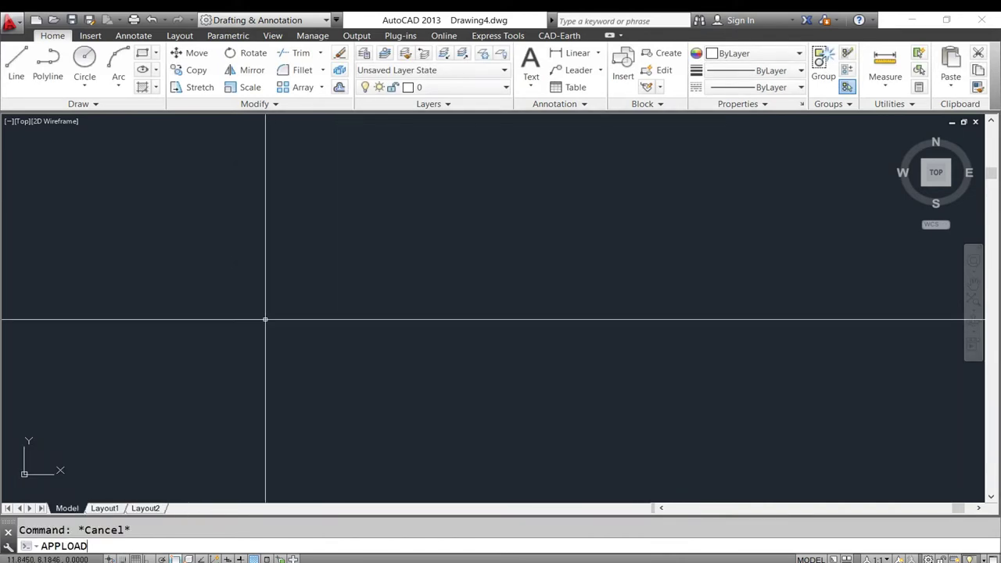
{"action": "key", "text": "Escape"}
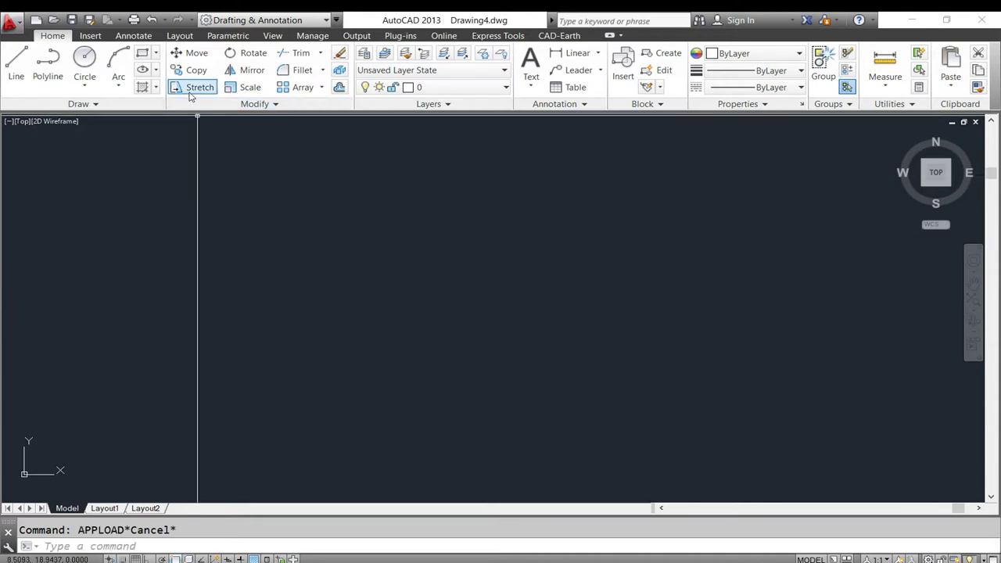
Open Load Application from the Manage tab, check its file types, and close without loading.
{"action": "left_click", "coordinate": [311, 37]}
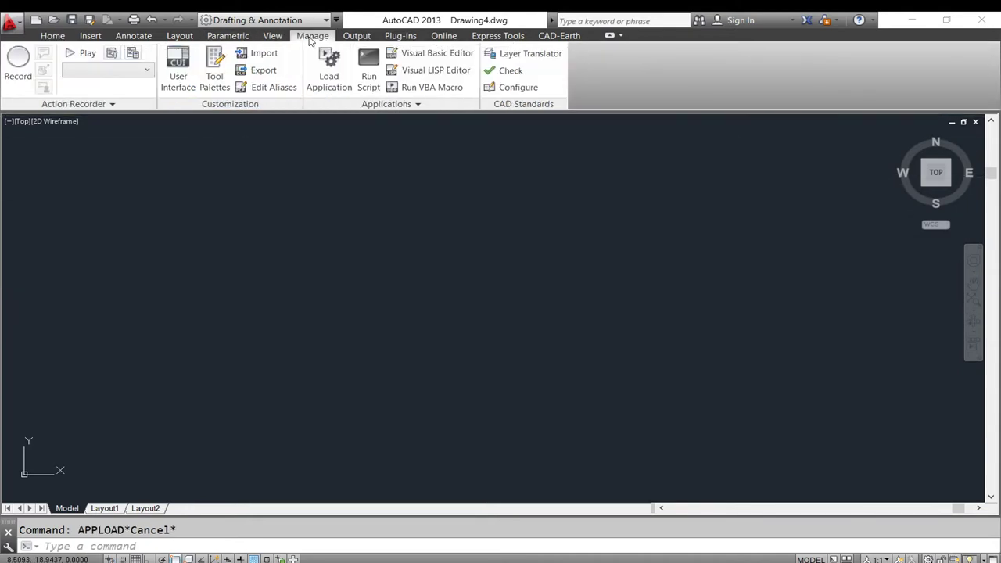
{"action": "left_click", "coordinate": [330, 75]}
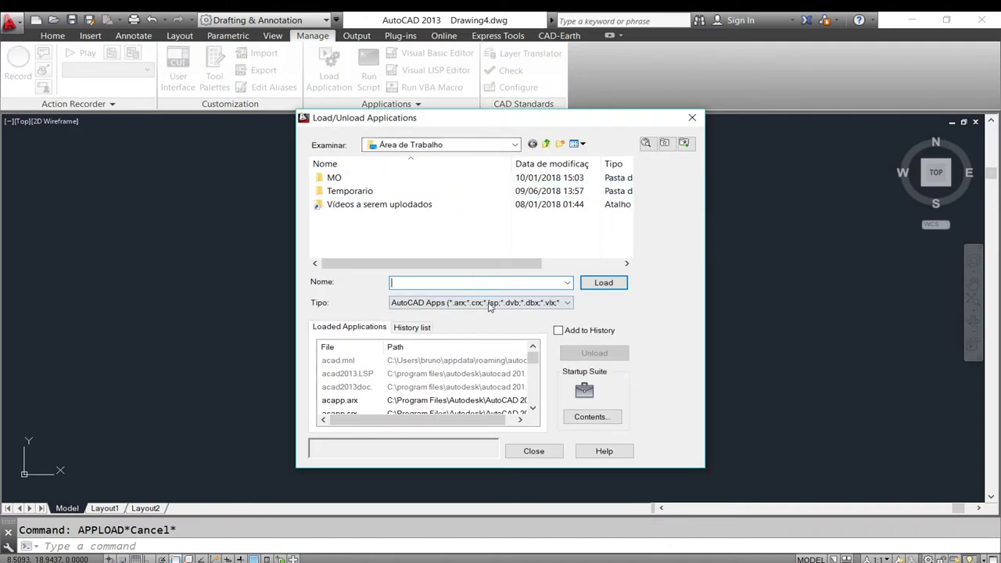
{"action": "left_click", "coordinate": [488, 307]}
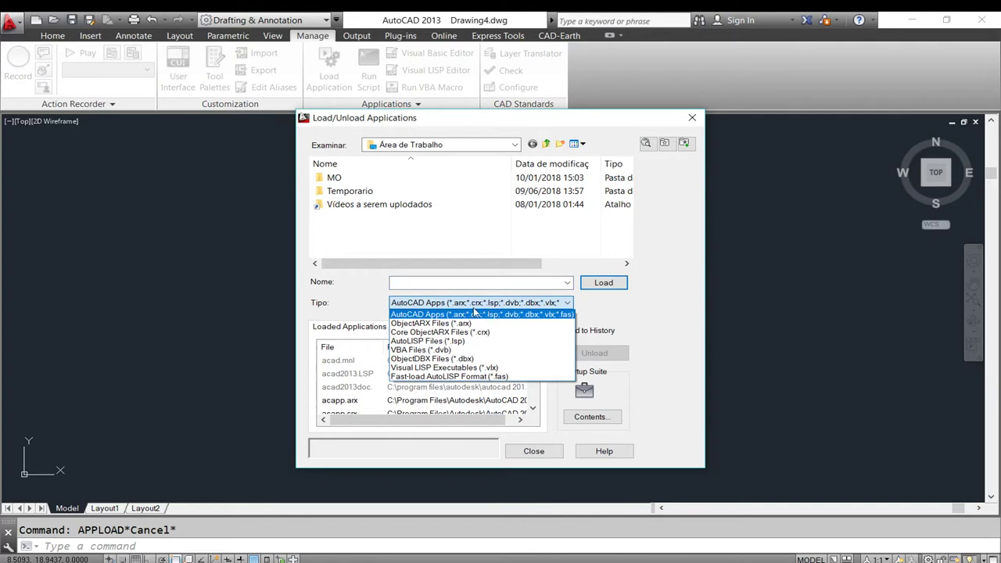
{"action": "key", "text": "Escape"}
{"action": "key", "text": "Escape"}
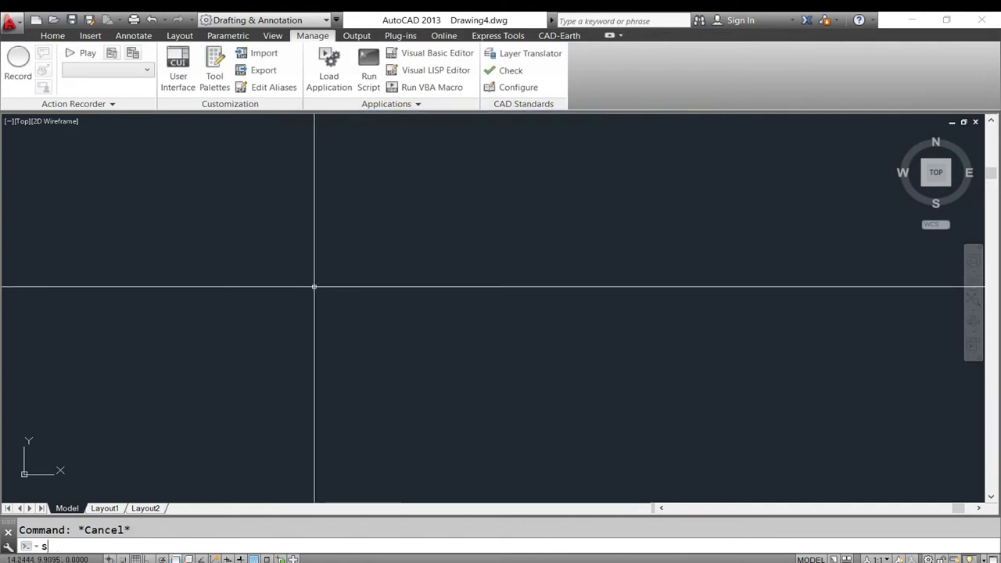
Run the Desktop's coordenadas.scr with SCRIPT, then cancel the leftover POINT prompt.
{"action": "type", "text": "ip"}
{"action": "key", "text": "Return"}
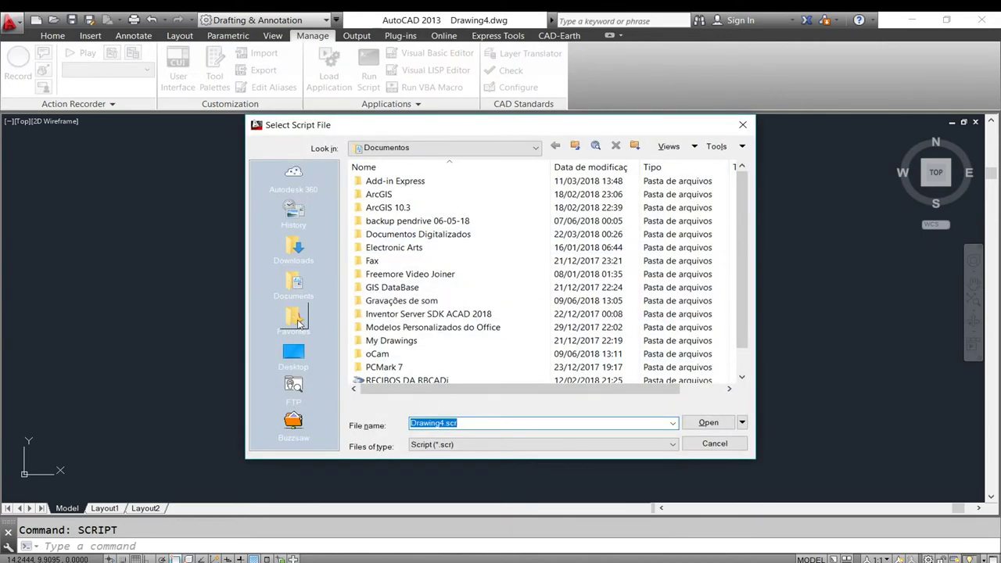
{"action": "left_click", "coordinate": [295, 358]}
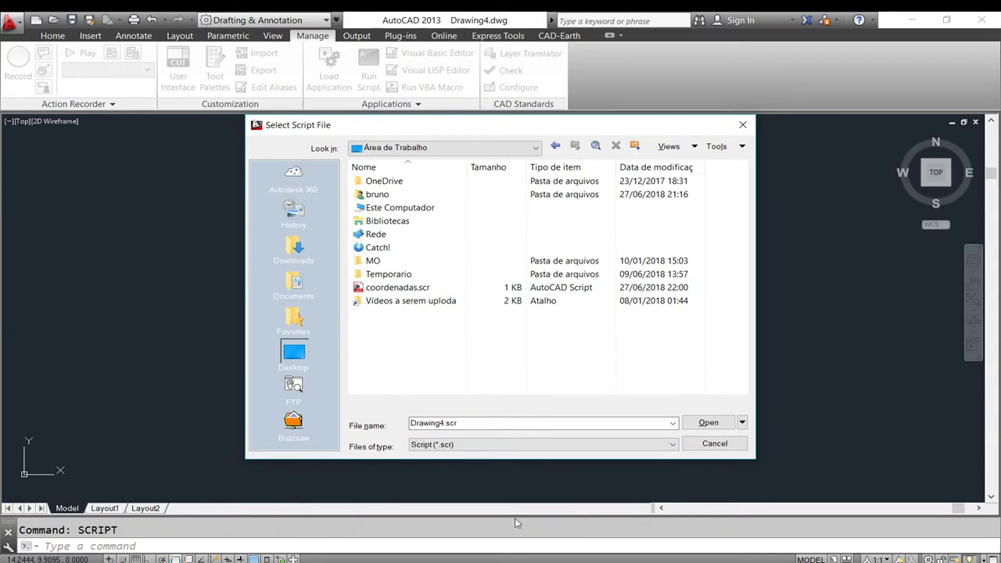
{"action": "double_click", "coordinate": [392, 288]}
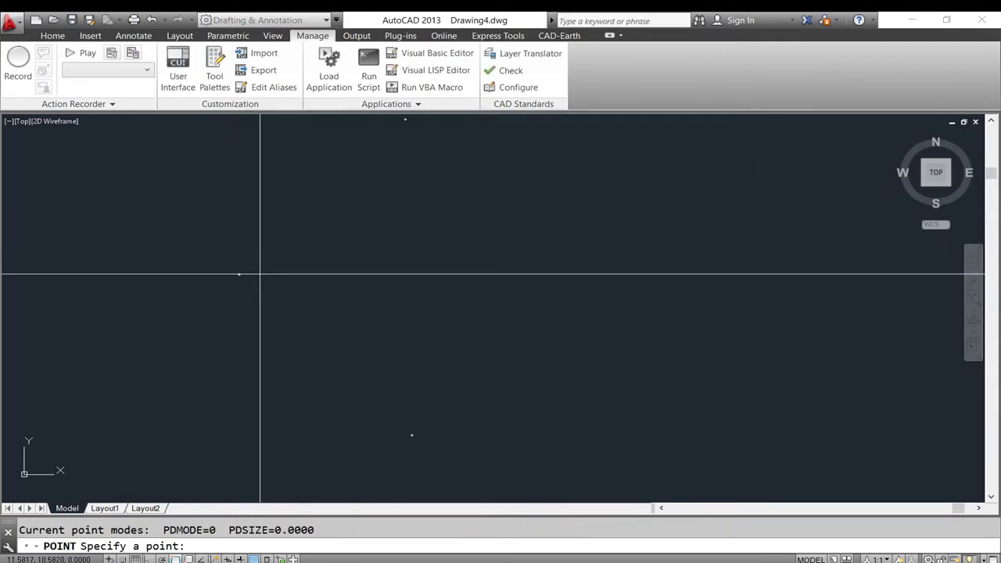
{"action": "scroll", "coordinate": [448, 197], "scroll_direction": "down", "scroll_amount": 2}
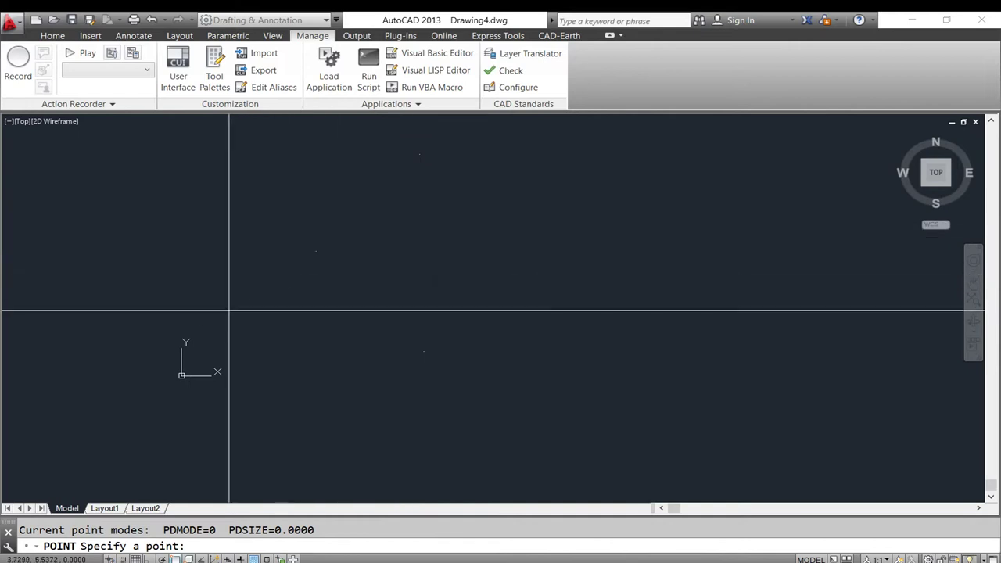
{"action": "key", "text": "Escape"}
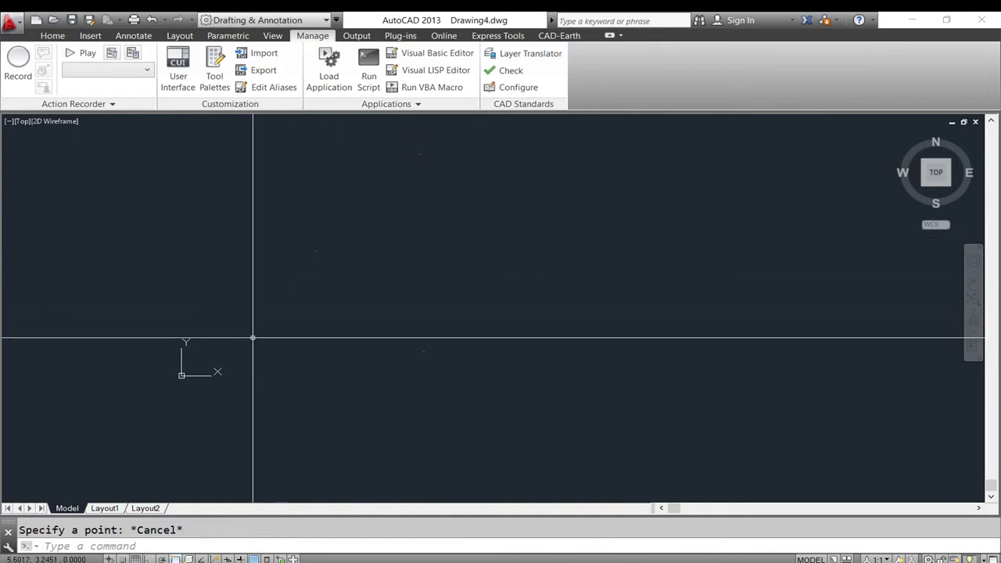
Zoom to extents on the plotted points and switch to the AutoCAD Classic workspace.
{"action": "middle_click", "coordinate": [252, 338]}
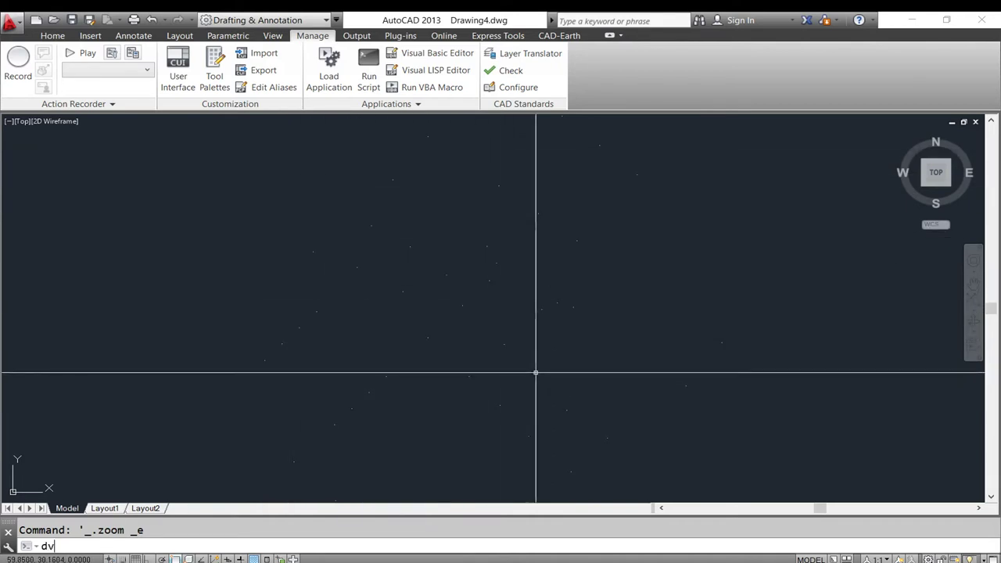
{"action": "key", "text": "Escape"}
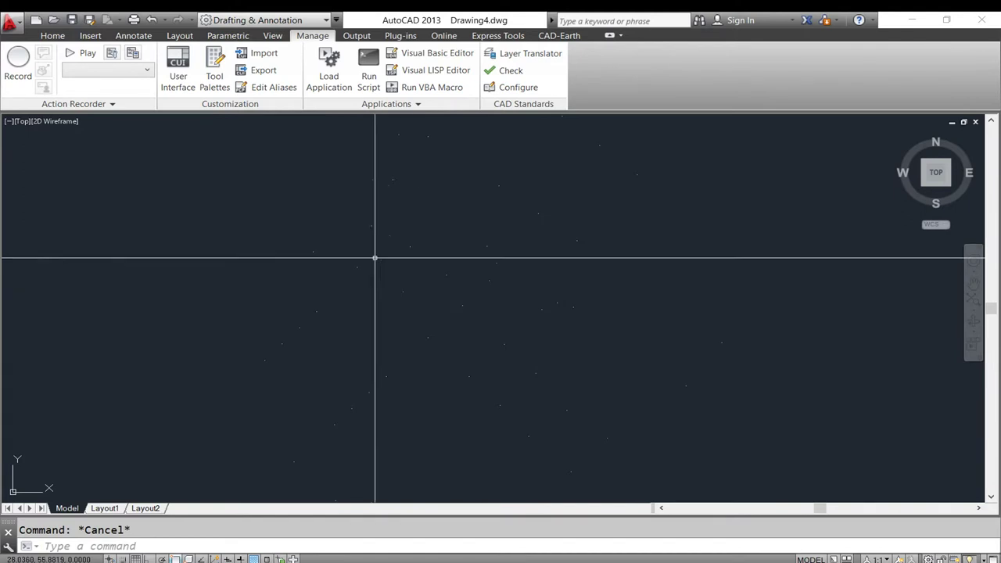
{"action": "left_click", "coordinate": [53, 36]}
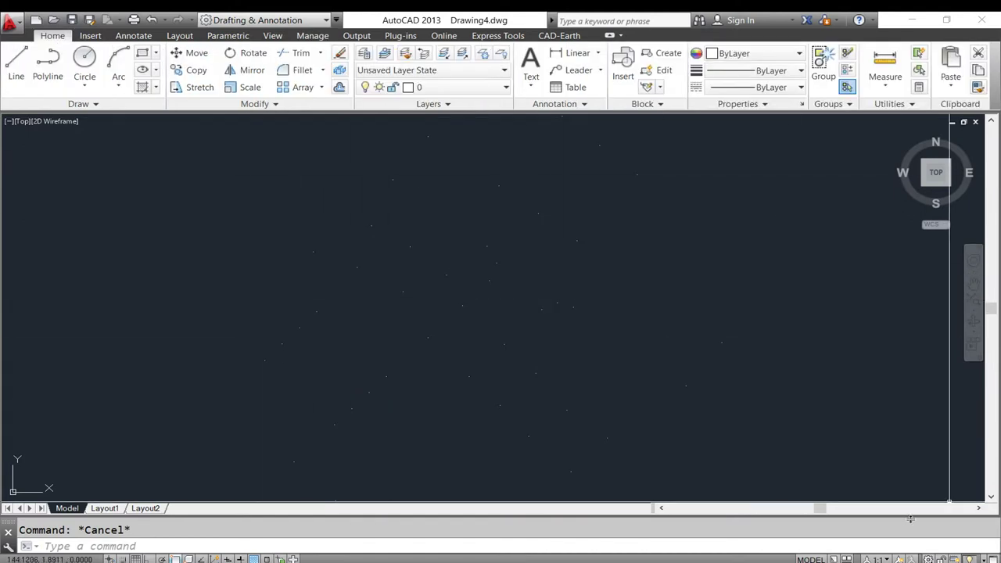
{"action": "left_click", "coordinate": [928, 559]}
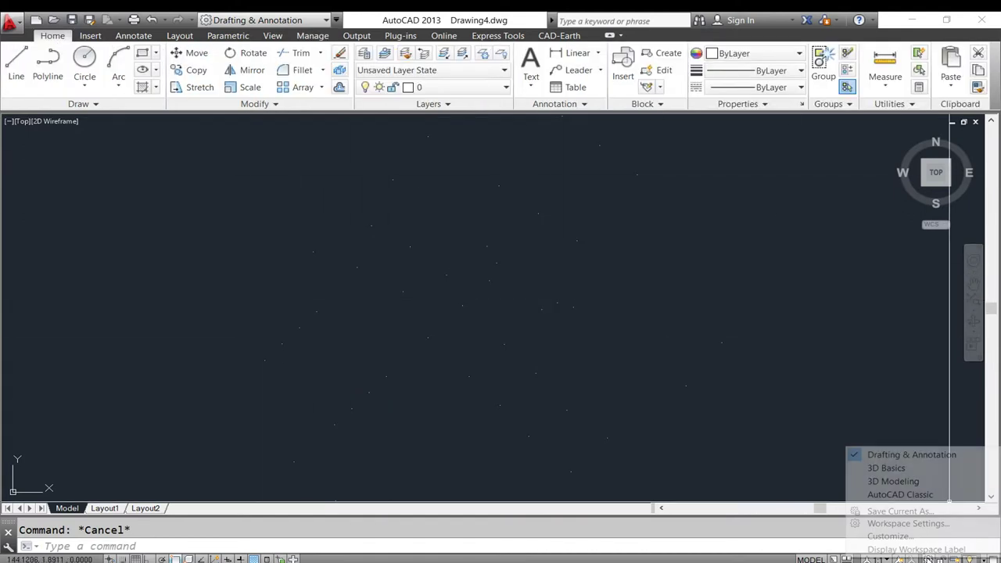
{"action": "left_click", "coordinate": [900, 495]}
{"action": "type", "text": "ptype"}
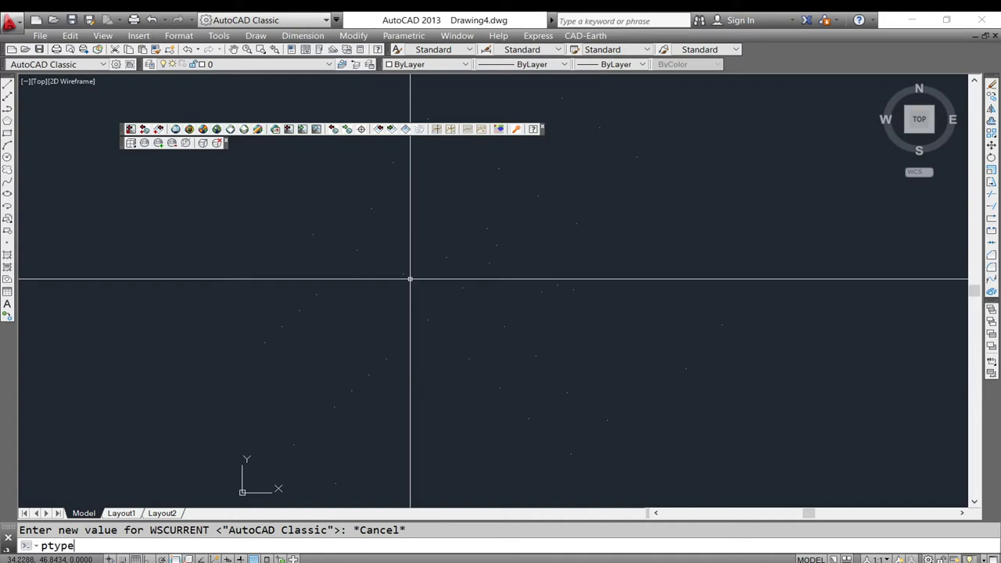
Set the point style to circles at 5% size and regenerate the drawing.
{"action": "key", "text": "Return"}
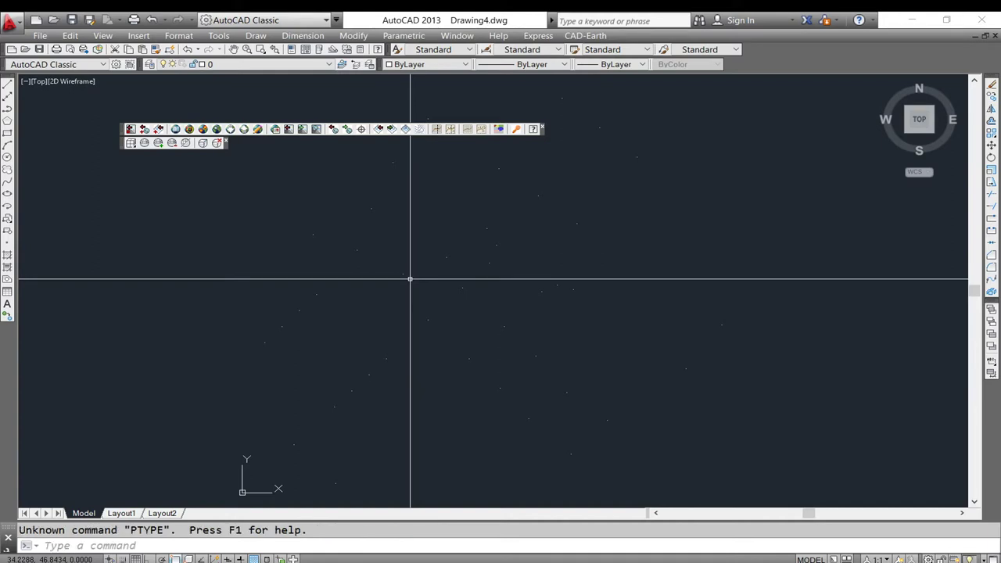
{"action": "left_click", "coordinate": [177, 36]}
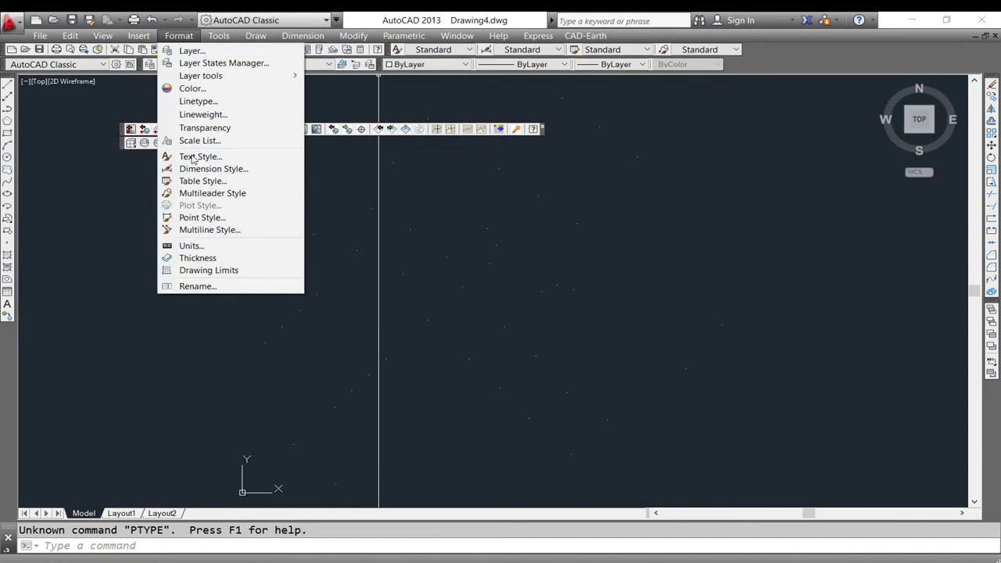
{"action": "left_click", "coordinate": [224, 215]}
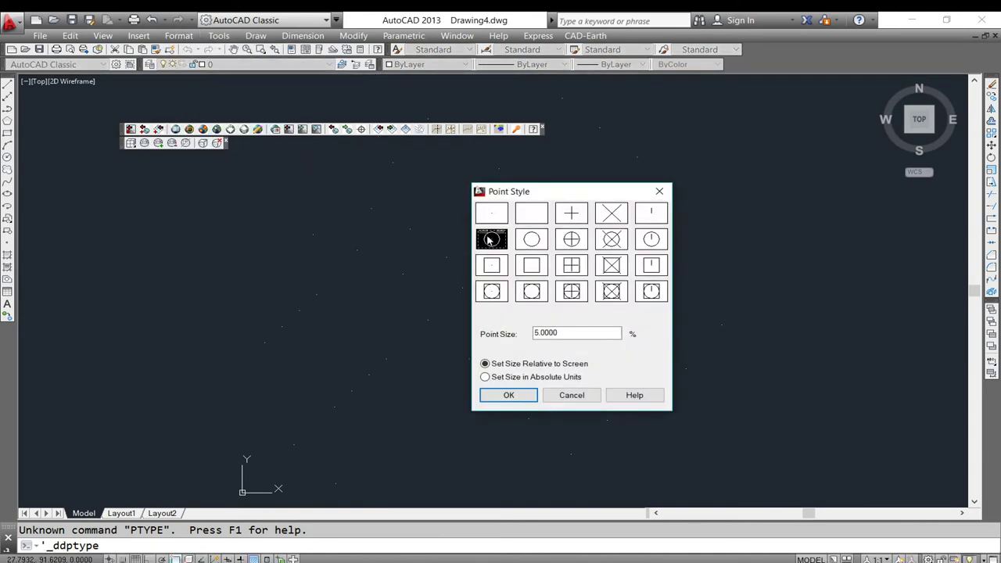
{"action": "left_click", "coordinate": [509, 396]}
{"action": "type", "text": "re"}
{"action": "key", "text": "Return"}
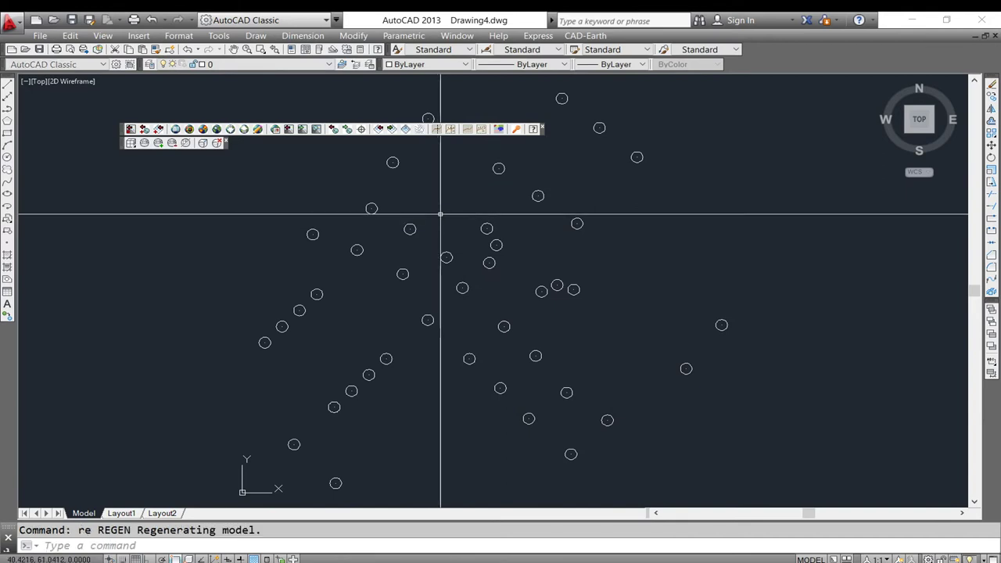
Zoom to fit all the circles and open the object snap settings with OS.
{"action": "middle_click", "coordinate": [442, 227]}
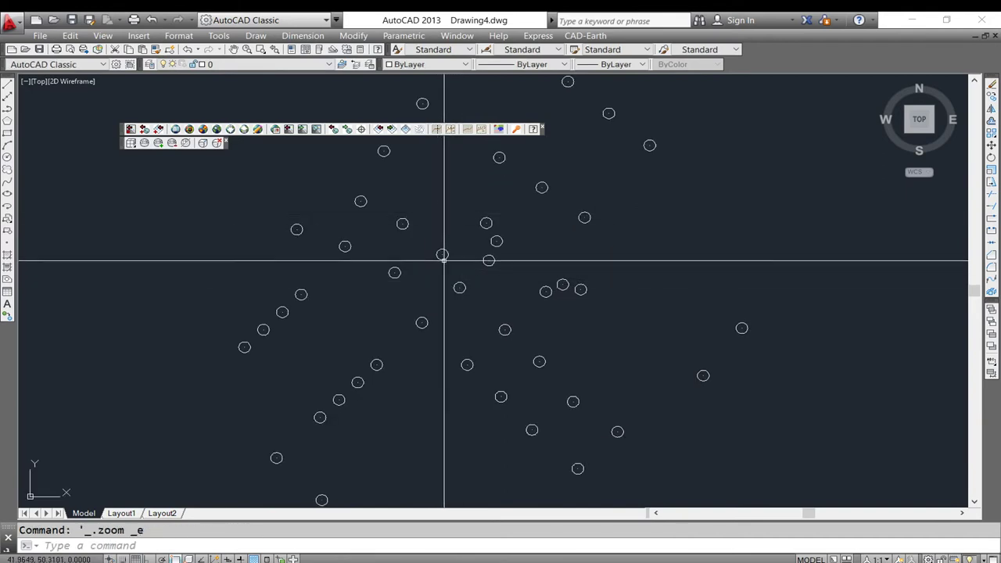
{"action": "scroll", "coordinate": [452, 268], "scroll_direction": "up", "scroll_amount": 2}
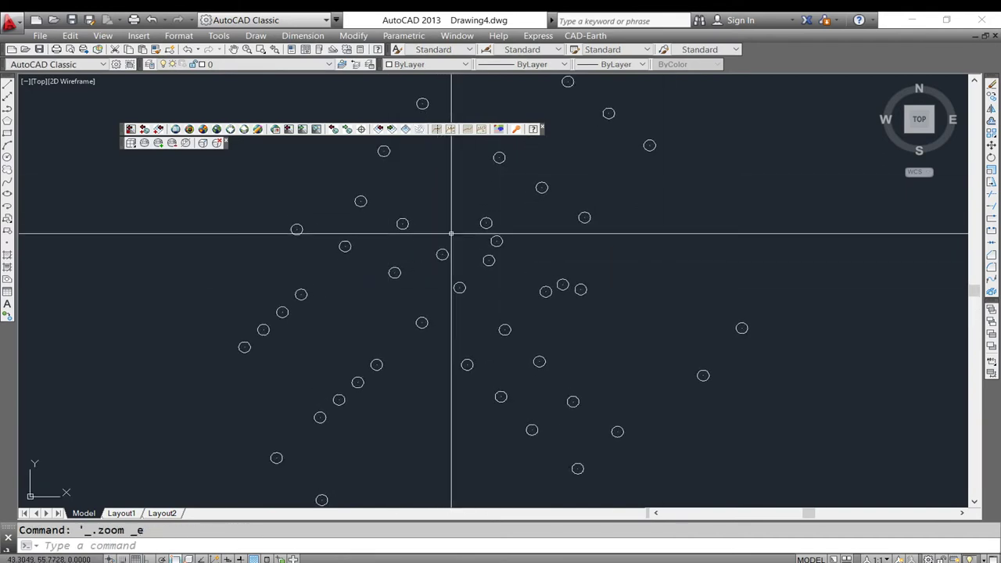
{"action": "scroll", "coordinate": [494, 238], "scroll_direction": "down", "scroll_amount": 2}
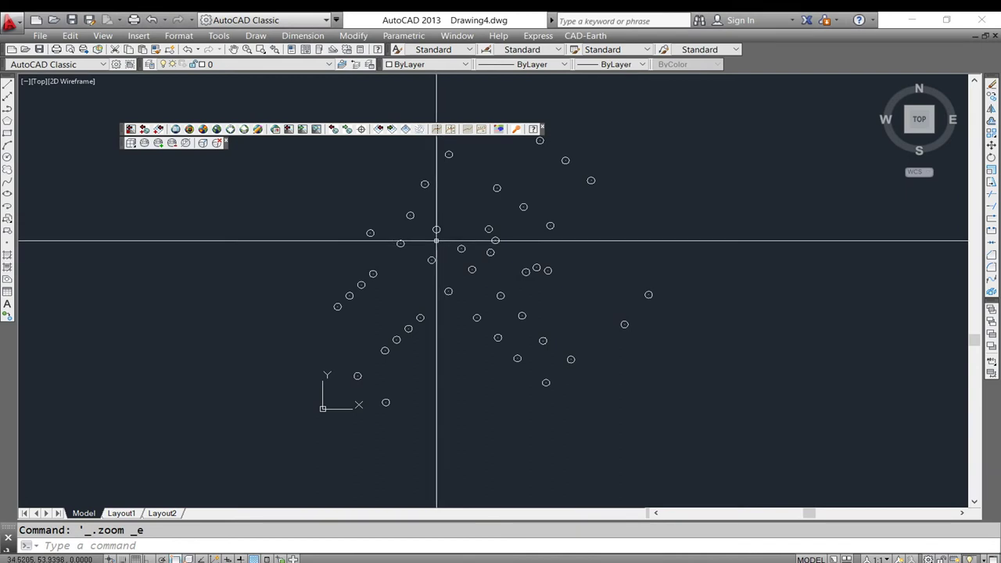
{"action": "key", "text": "Escape"}
{"action": "scroll", "coordinate": [492, 238], "scroll_direction": "up", "scroll_amount": 2}
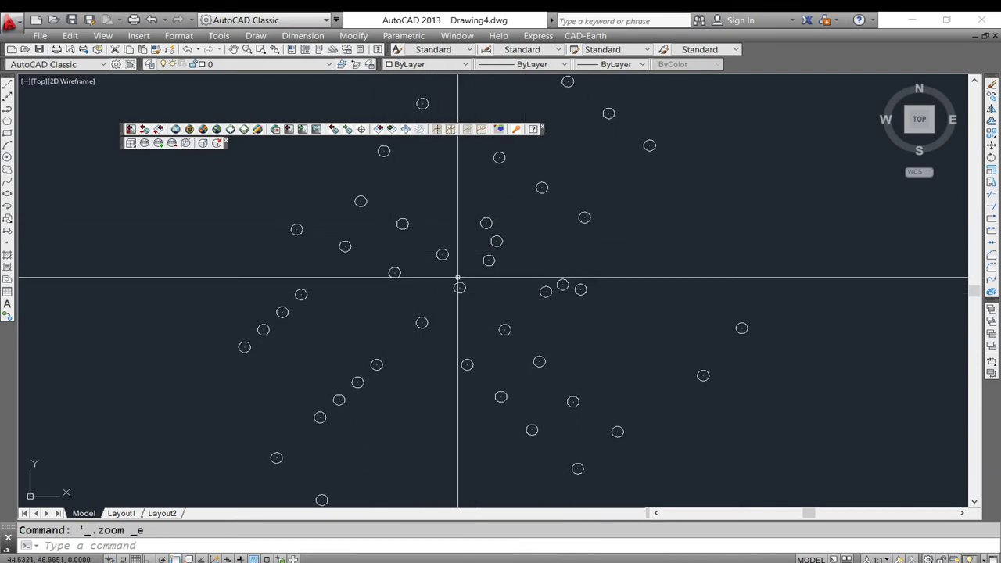
{"action": "type", "text": "os"}
{"action": "key", "text": "Return"}
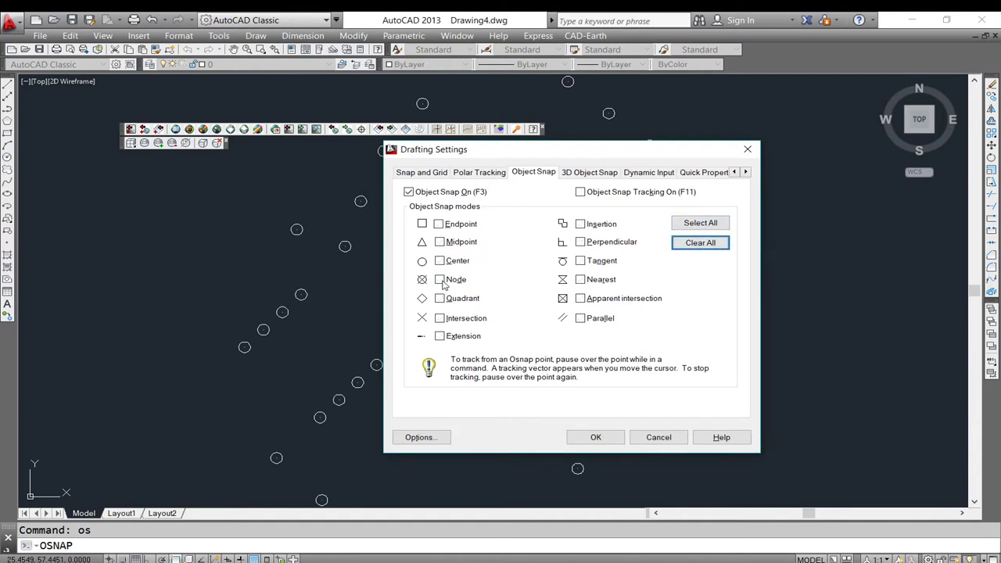
Accept the snap settings and draw a diagonal polyline from the top circle to the lower-right circle.
{"action": "left_click", "coordinate": [595, 437]}
{"action": "type", "text": "pl"}
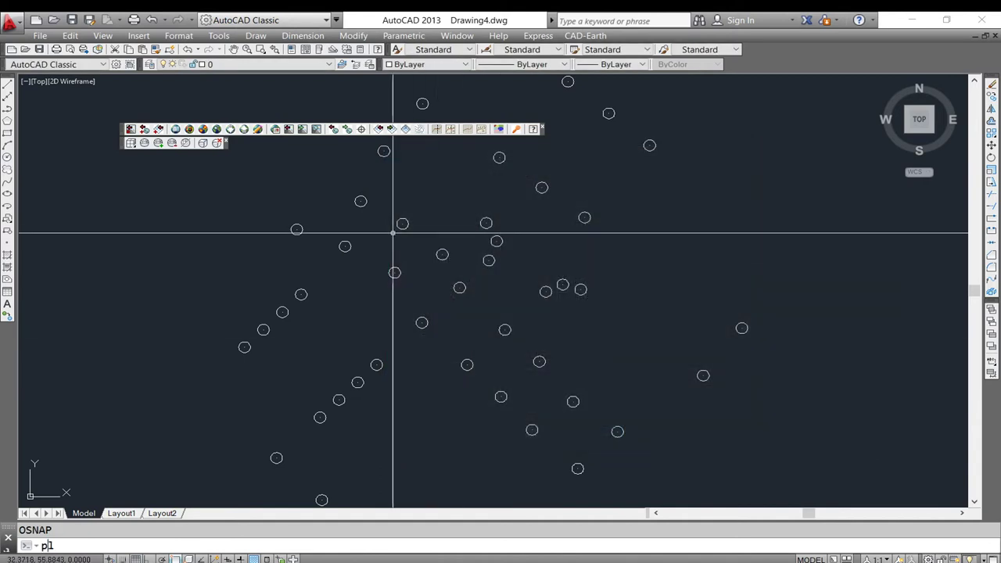
{"action": "key", "text": "Return"}
{"action": "left_click", "coordinate": [400, 162]}
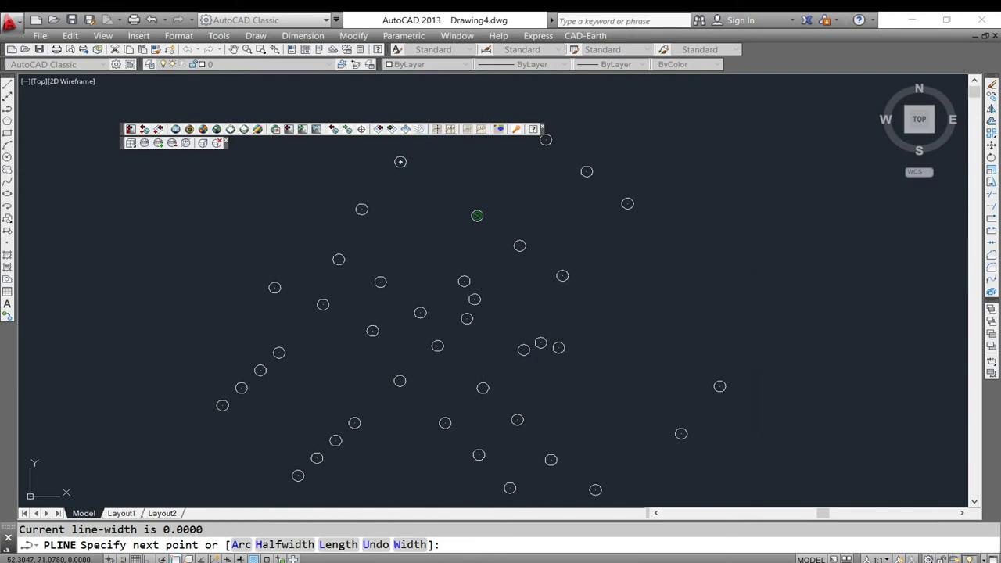
{"action": "left_click", "coordinate": [519, 246]}
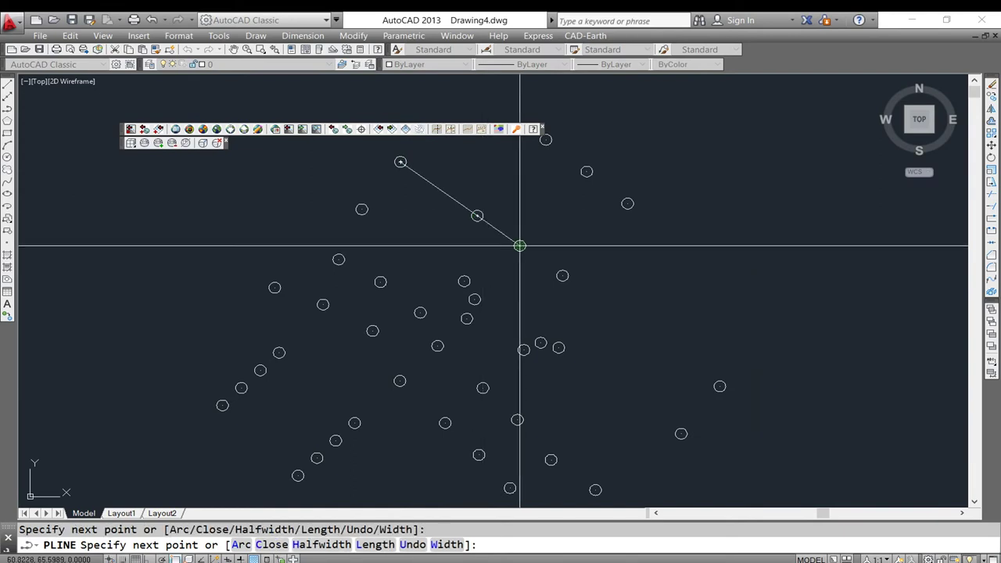
{"action": "left_click", "coordinate": [720, 387]}
{"action": "key", "text": "Return"}
{"action": "key", "text": "Return"}
Draw a bent polyline following the curving chain of circles down to its last circle.
{"action": "left_click", "coordinate": [361, 209]}
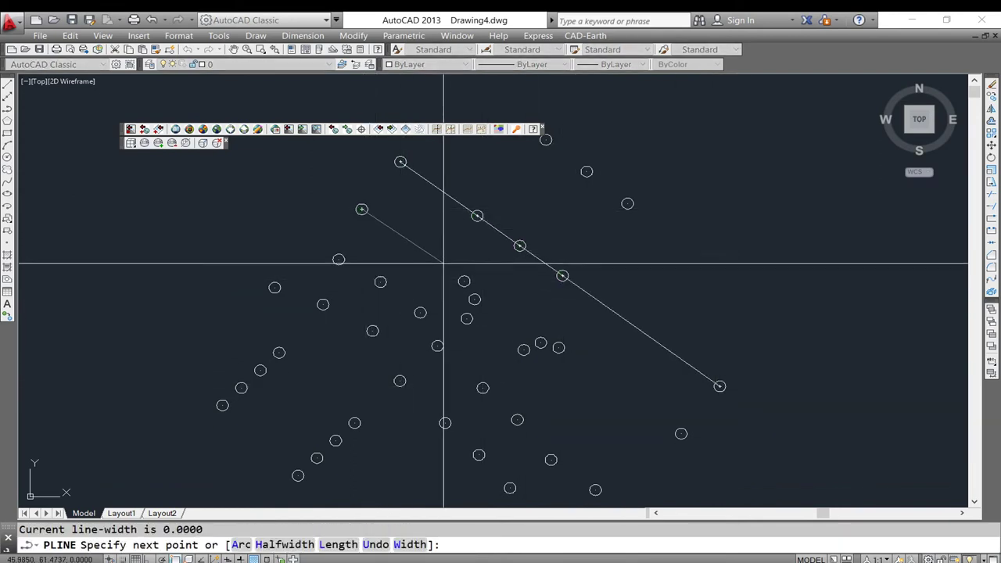
{"action": "left_click", "coordinate": [464, 281]}
{"action": "middle_click_drag", "start_coordinate": [463, 280], "coordinate": [446, 227]}
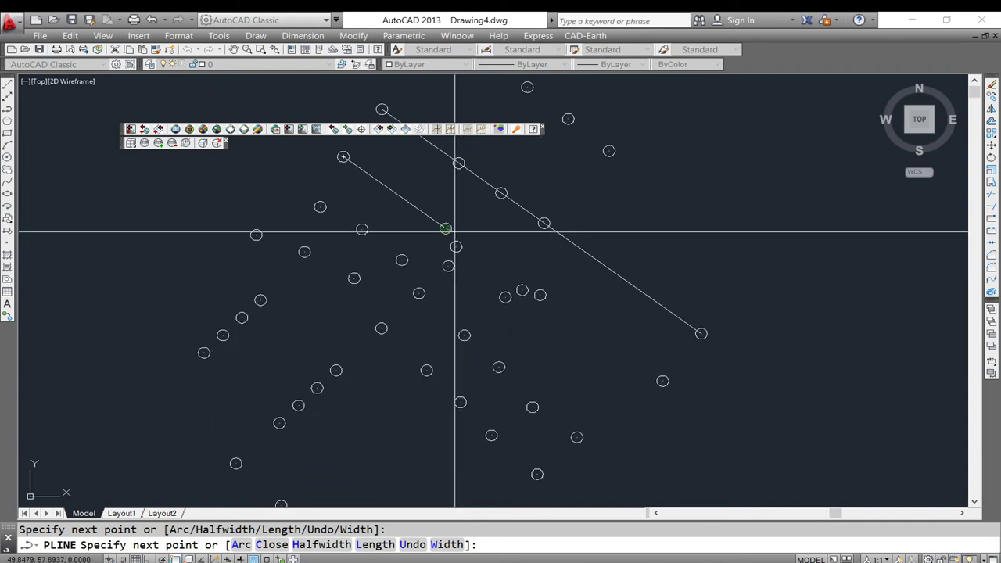
{"action": "left_click", "coordinate": [456, 247]}
{"action": "left_click", "coordinate": [448, 266]}
{"action": "left_click", "coordinate": [418, 293]}
{"action": "left_click", "coordinate": [381, 327]}
{"action": "middle_click_drag", "start_coordinate": [334, 334], "coordinate": [587, 179]}
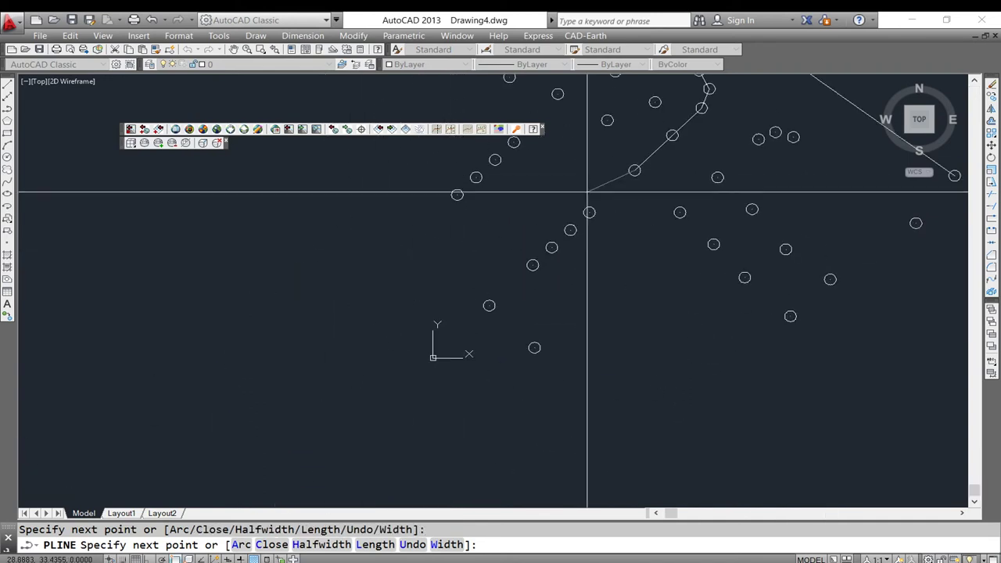
{"action": "left_click", "coordinate": [588, 210]}
{"action": "left_click", "coordinate": [570, 230]}
{"action": "left_click", "coordinate": [552, 247]}
{"action": "left_click", "coordinate": [532, 265]}
{"action": "left_click", "coordinate": [489, 305]}
{"action": "key", "text": "Return"}
{"action": "key", "text": "Return"}
Draw a polyline from a lower circle rising over the peak circle to the right circle.
{"action": "left_click", "coordinate": [534, 347]}
{"action": "left_click", "coordinate": [717, 177]}
{"action": "middle_click_drag", "start_coordinate": [717, 177], "coordinate": [372, 325]}
{"action": "left_click", "coordinate": [412, 287]}
{"action": "left_click", "coordinate": [430, 280]}
{"action": "left_click", "coordinate": [447, 285]}
{"action": "left_click", "coordinate": [569, 371]}
{"action": "key", "text": "Return"}
{"action": "key", "text": "Return"}
Draw four short parallel connector polylines joining circles to the central chain.
{"action": "middle_click_drag", "start_coordinate": [569, 371], "coordinate": [776, 430]}
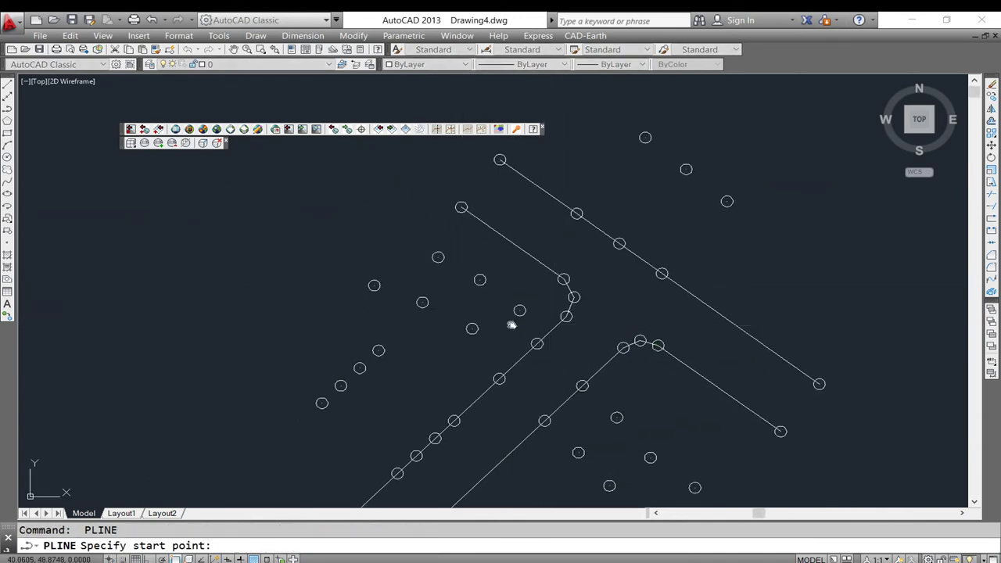
{"action": "middle_click_drag", "start_coordinate": [511, 324], "coordinate": [574, 254]}
{"action": "left_click", "coordinate": [381, 333]}
{"action": "left_click", "coordinate": [456, 402]}
{"action": "key", "text": "Return"}
{"action": "key", "text": "Return"}
{"action": "left_click", "coordinate": [400, 315]}
{"action": "left_click", "coordinate": [474, 384]}
{"action": "key", "text": "Return"}
{"action": "key", "text": "Return"}
{"action": "left_click", "coordinate": [418, 298]}
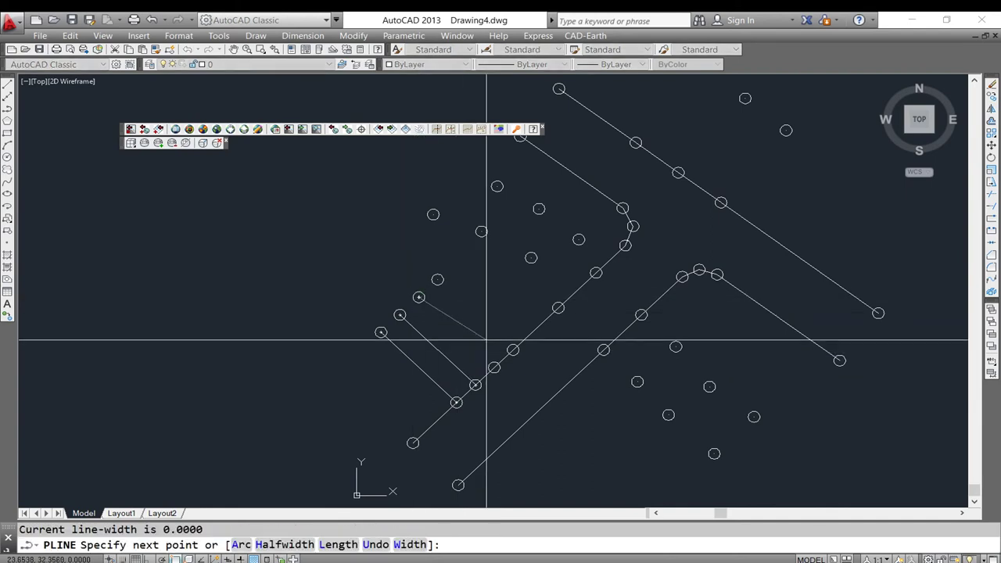
{"action": "left_click", "coordinate": [494, 367]}
{"action": "key", "text": "Return"}
{"action": "key", "text": "Return"}
{"action": "left_click", "coordinate": [437, 280]}
{"action": "left_click", "coordinate": [513, 349]}
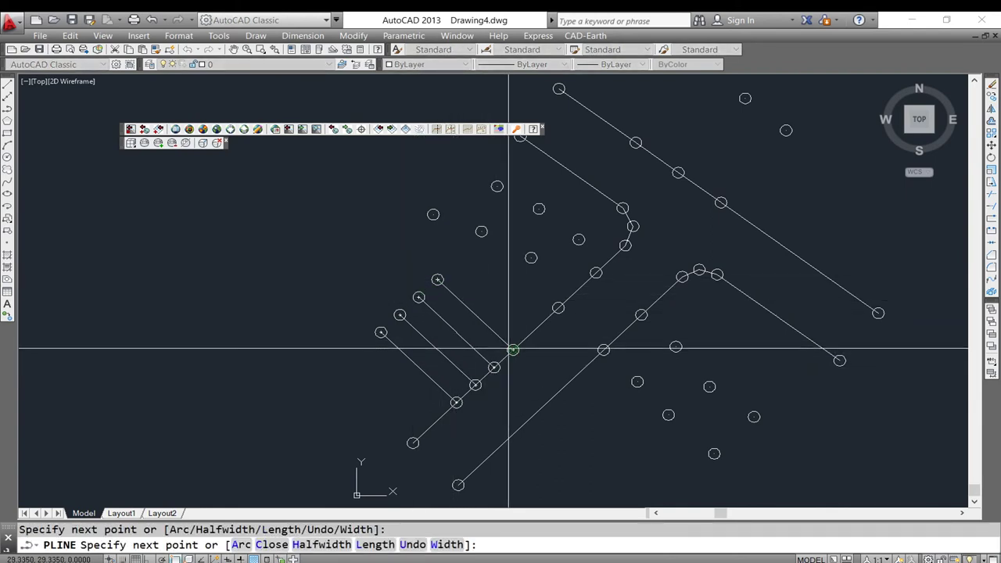
{"action": "key", "text": "Return"}
{"action": "key", "text": "Return"}
Draw three branch polylines from the upper-right circles down to the long diagonal.
{"action": "middle_click_drag", "start_coordinate": [595, 234], "coordinate": [488, 324]}
{"action": "left_click", "coordinate": [595, 155]}
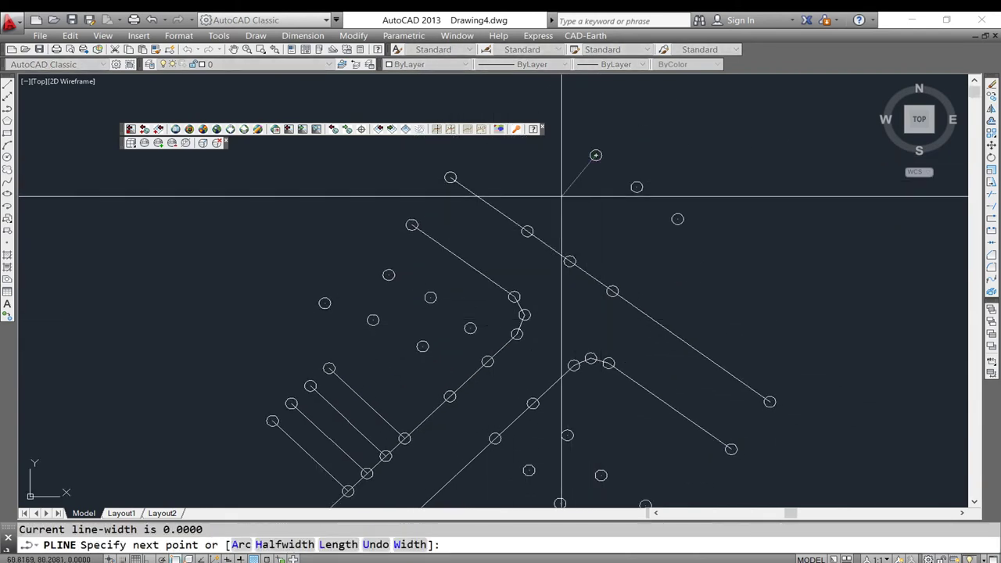
{"action": "left_click", "coordinate": [527, 231]}
{"action": "key", "text": "Return"}
{"action": "key", "text": "Return"}
{"action": "left_click", "coordinate": [636, 187]}
{"action": "left_click", "coordinate": [570, 261]}
{"action": "key", "text": "Return"}
{"action": "key", "text": "Return"}
{"action": "left_click", "coordinate": [677, 219]}
{"action": "left_click", "coordinate": [613, 291]}
{"action": "middle_click_drag", "start_coordinate": [460, 377], "coordinate": [509, 339]}
{"action": "key", "text": "Escape"}
{"action": "key", "text": "Return"}
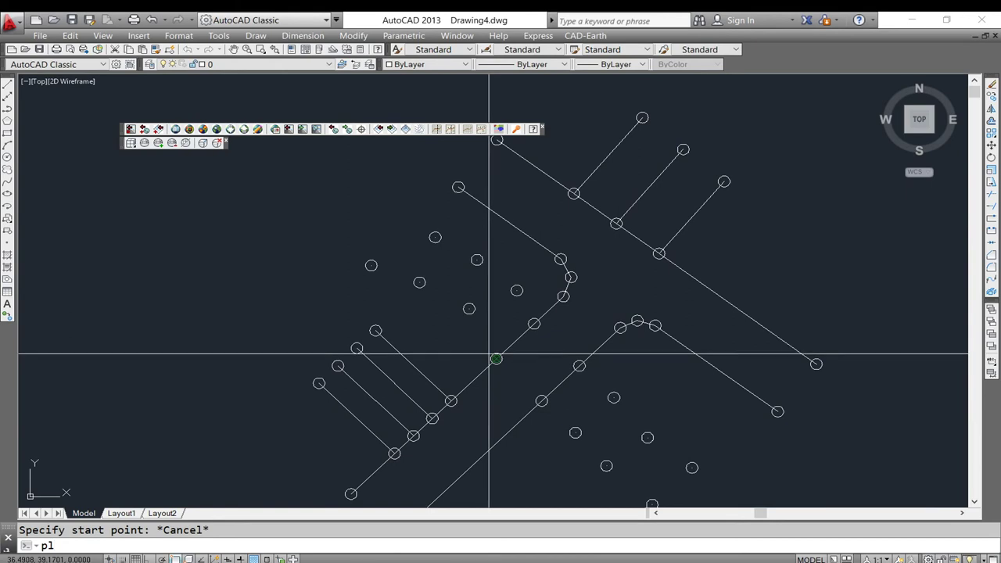
Draw a small polyline loop through four central circles.
{"action": "key", "text": "Return"}
{"action": "left_click", "coordinate": [496, 359]}
{"action": "left_click", "coordinate": [542, 400]}
{"action": "left_click", "coordinate": [579, 366]}
{"action": "left_click", "coordinate": [534, 323]}
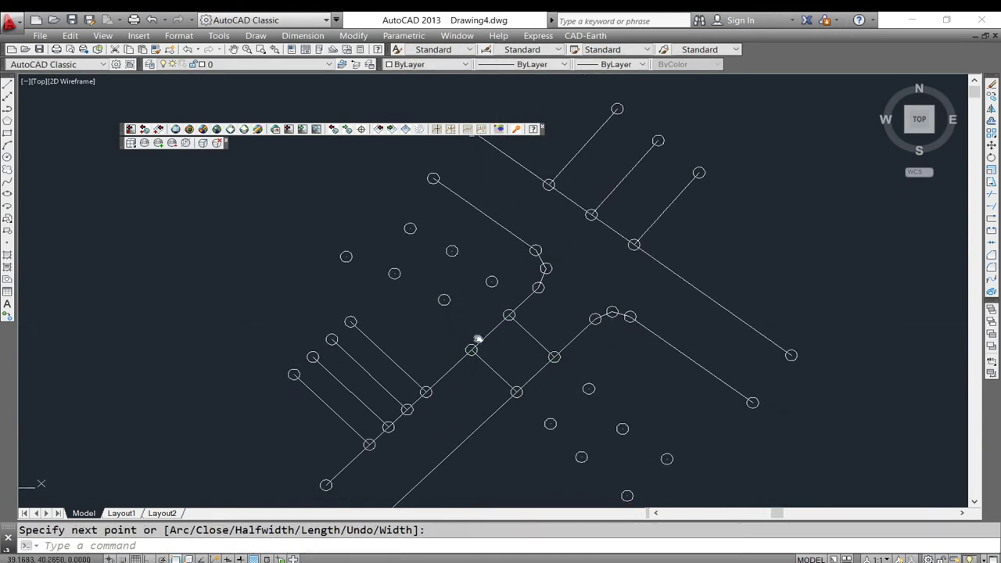
Finish the loop polyline and start LINE tick marks from circles near the centre.
{"action": "scroll", "coordinate": [476, 335], "scroll_direction": "up", "scroll_amount": 2}
{"action": "key", "text": "Return"}
{"action": "type", "text": "l"}
{"action": "key", "text": "Return"}
{"action": "left_click", "coordinate": [462, 357]}
{"action": "scroll", "coordinate": [424, 354], "scroll_direction": "up", "scroll_amount": 3}
{"action": "scroll", "coordinate": [424, 354], "scroll_direction": "down", "scroll_amount": 3}
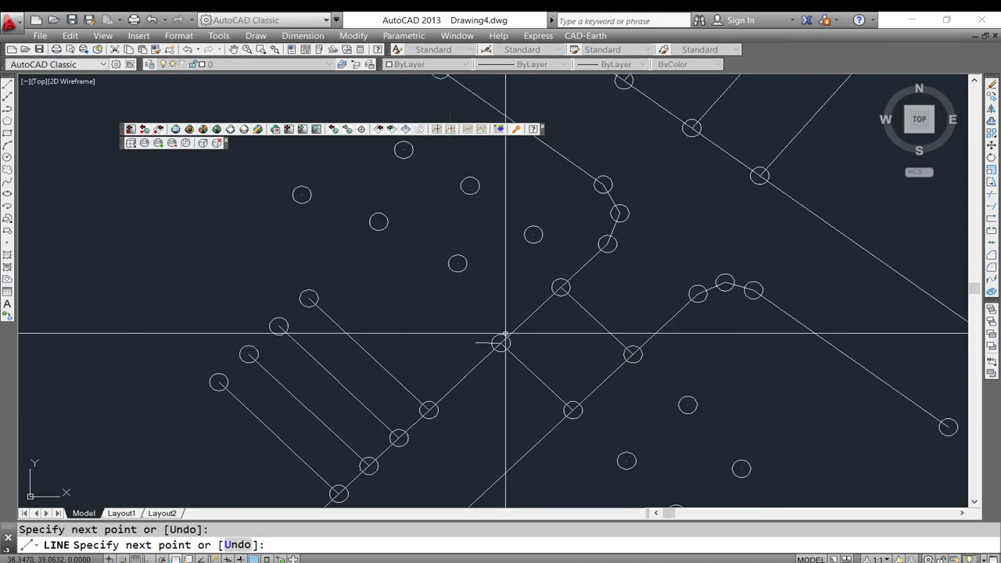
{"action": "scroll", "coordinate": [502, 340], "scroll_direction": "up", "scroll_amount": 3}
{"action": "key", "text": "Return"}
{"action": "key", "text": "Return"}
{"action": "left_click", "coordinate": [511, 332]}
{"action": "scroll", "coordinate": [504, 250], "scroll_direction": "down", "scroll_amount": 3}
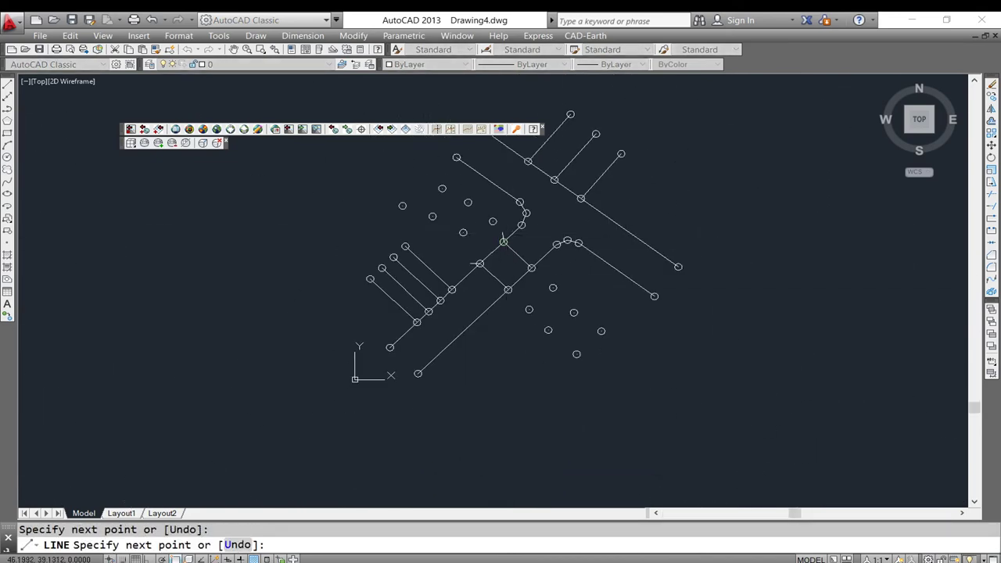
{"action": "key", "text": "Escape"}
Draw a short tick line through a circle on the right side.
{"action": "scroll", "coordinate": [512, 291], "scroll_direction": "up", "scroll_amount": 4}
{"action": "key", "text": "Return"}
{"action": "left_click", "coordinate": [510, 295]}
{"action": "key", "text": "Escape"}
{"action": "key", "text": "Return"}
{"action": "left_click", "coordinate": [510, 295]}
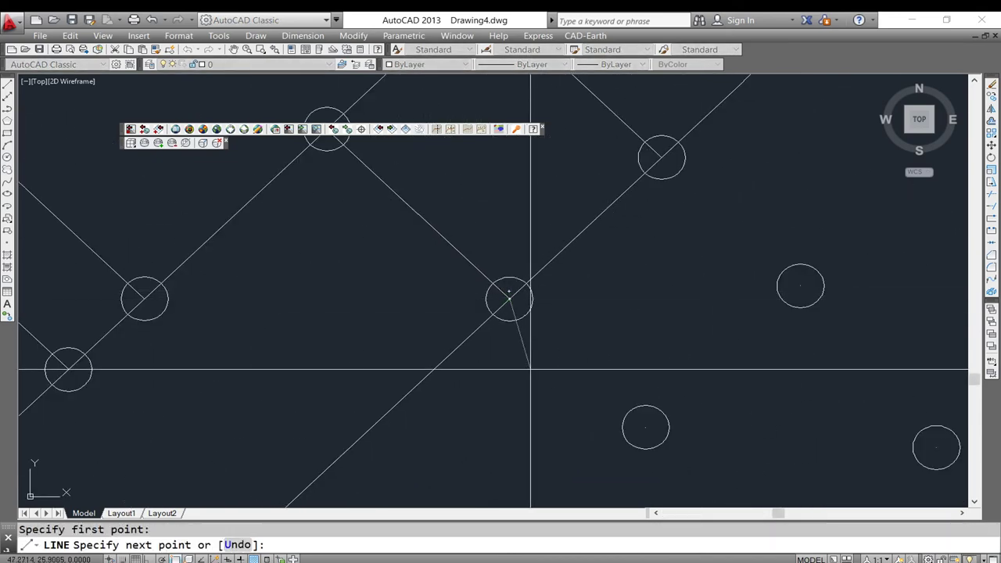
{"action": "scroll", "coordinate": [527, 385], "scroll_direction": "down", "scroll_amount": 3}
{"action": "key", "text": "Escape"}
{"action": "key", "text": "Return"}
{"action": "left_click", "coordinate": [587, 285]}
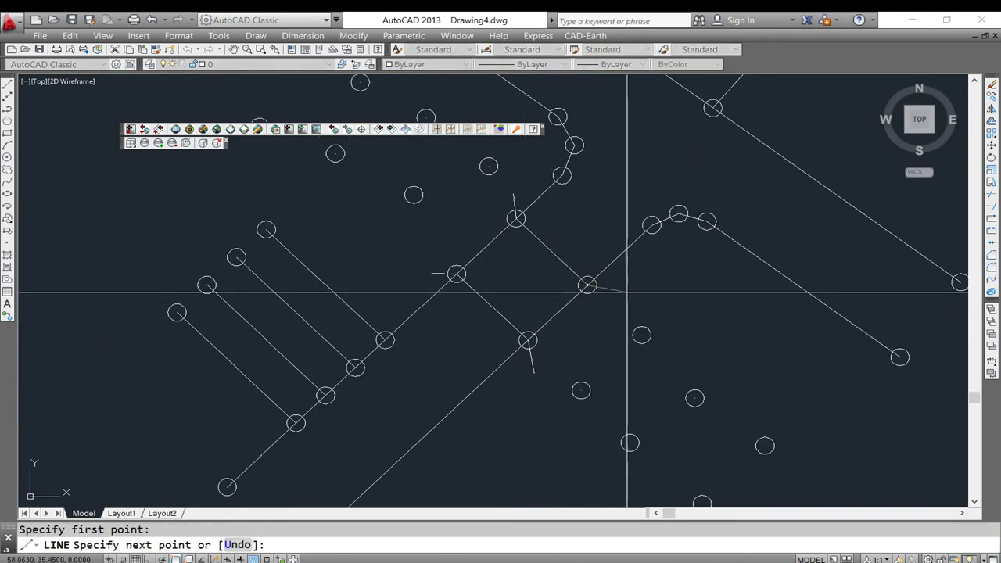
{"action": "left_click", "coordinate": [630, 289]}
{"action": "key", "text": "Escape"}
Draw two curved splines with SPL, each passing through four circles.
{"action": "scroll", "coordinate": [543, 216], "scroll_direction": "down", "scroll_amount": 3}
{"action": "scroll", "coordinate": [492, 234], "scroll_direction": "up", "scroll_amount": 3}
{"action": "type", "text": "spl"}
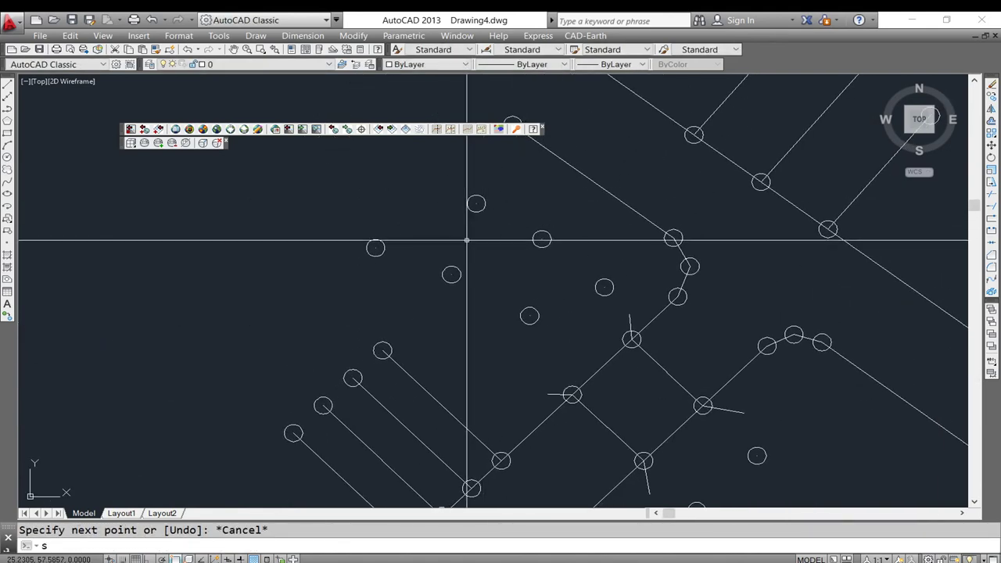
{"action": "key", "text": "Return"}
{"action": "left_click", "coordinate": [375, 248]}
{"action": "left_click", "coordinate": [451, 275]}
{"action": "left_click", "coordinate": [530, 316]}
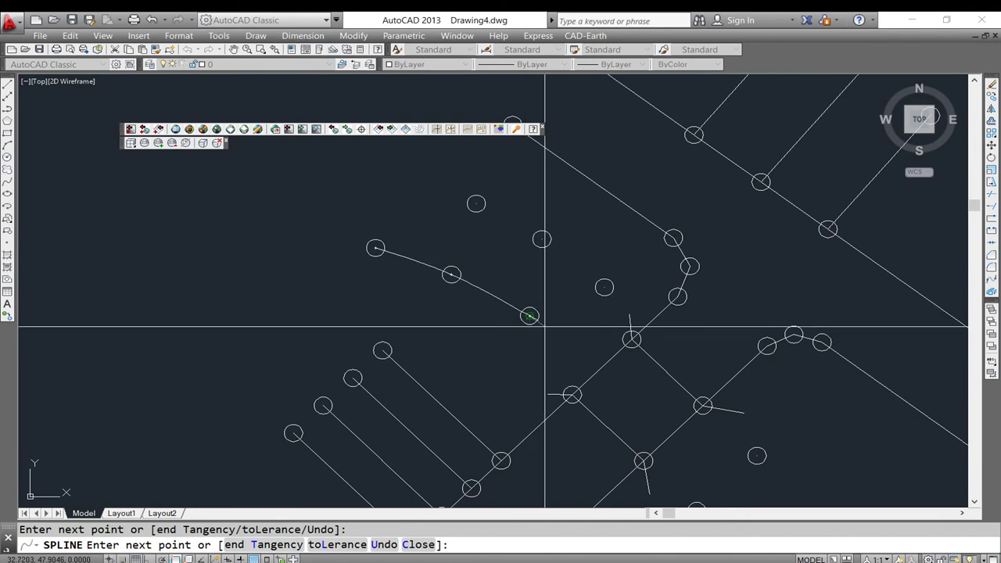
{"action": "left_click", "coordinate": [572, 395]}
{"action": "key", "text": "Return"}
{"action": "key", "text": "Return"}
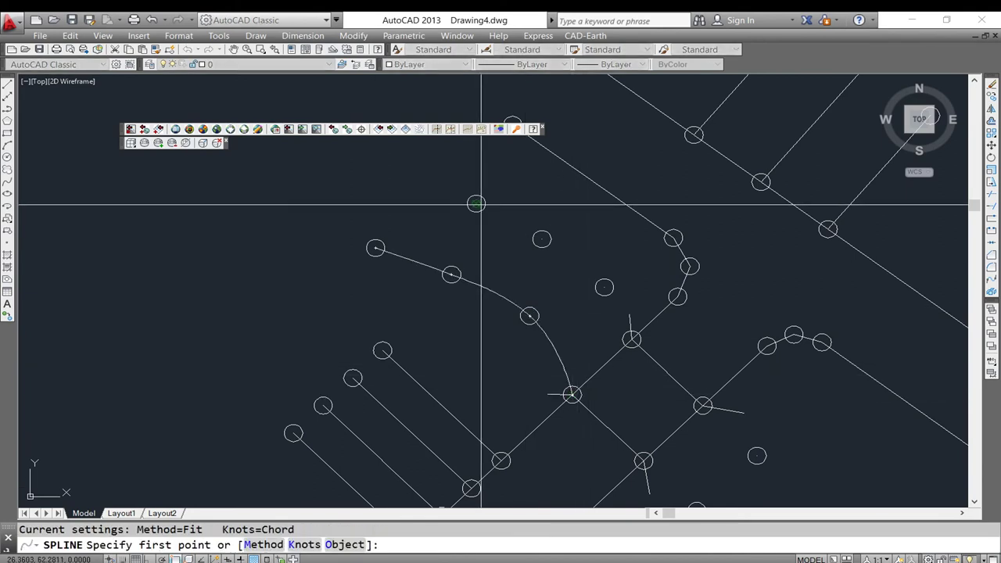
{"action": "left_click", "coordinate": [631, 338]}
{"action": "left_click", "coordinate": [604, 287]}
{"action": "left_click", "coordinate": [542, 239]}
{"action": "left_click", "coordinate": [476, 203]}
{"action": "scroll", "coordinate": [478, 205], "scroll_direction": "down", "scroll_amount": 3}
{"action": "scroll", "coordinate": [593, 318], "scroll_direction": "up", "scroll_amount": 3}
Add two more four-circle splines curving down to the bottom circles.
{"action": "key", "text": "Return"}
{"action": "key", "text": "Return"}
{"action": "left_click", "coordinate": [467, 287]}
{"action": "left_click", "coordinate": [520, 337]}
{"action": "left_click", "coordinate": [568, 389]}
{"action": "left_click", "coordinate": [639, 450]}
{"action": "key", "text": "Return"}
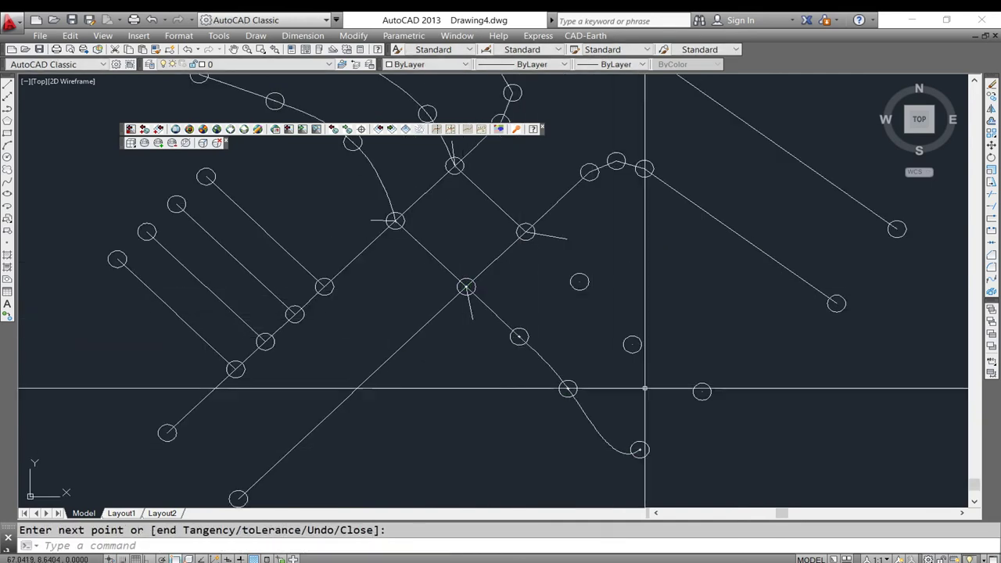
{"action": "key", "text": "Return"}
{"action": "left_click", "coordinate": [525, 232]}
{"action": "left_click", "coordinate": [579, 281]}
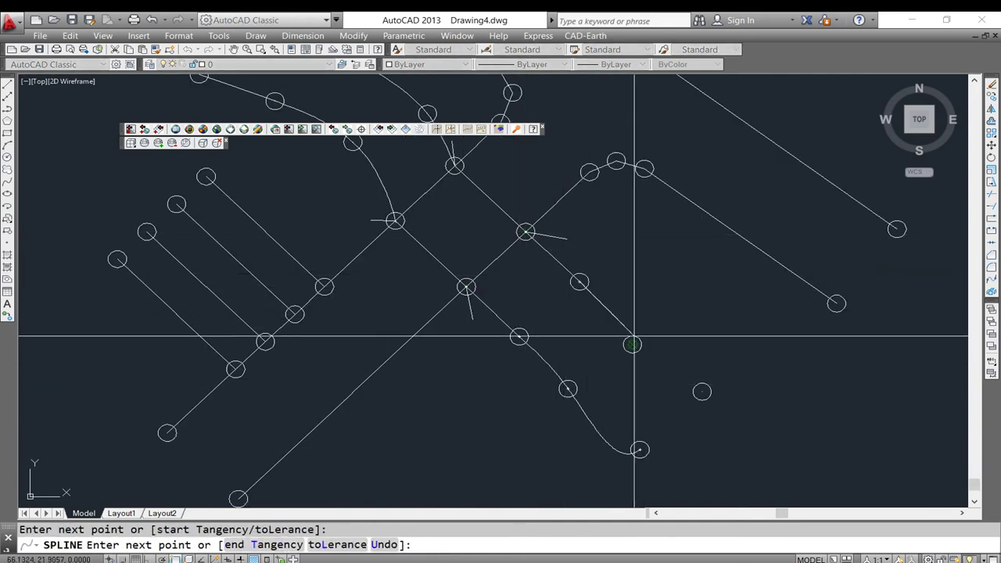
{"action": "left_click", "coordinate": [632, 344]}
{"action": "left_click", "coordinate": [702, 391]}
{"action": "key", "text": "Return"}
Zoom to extents, window-select and erase every object, then close the Notepad script.
{"action": "scroll", "coordinate": [677, 273], "scroll_direction": "down", "scroll_amount": 3}
{"action": "scroll", "coordinate": [563, 391], "scroll_direction": "up", "scroll_amount": 2}
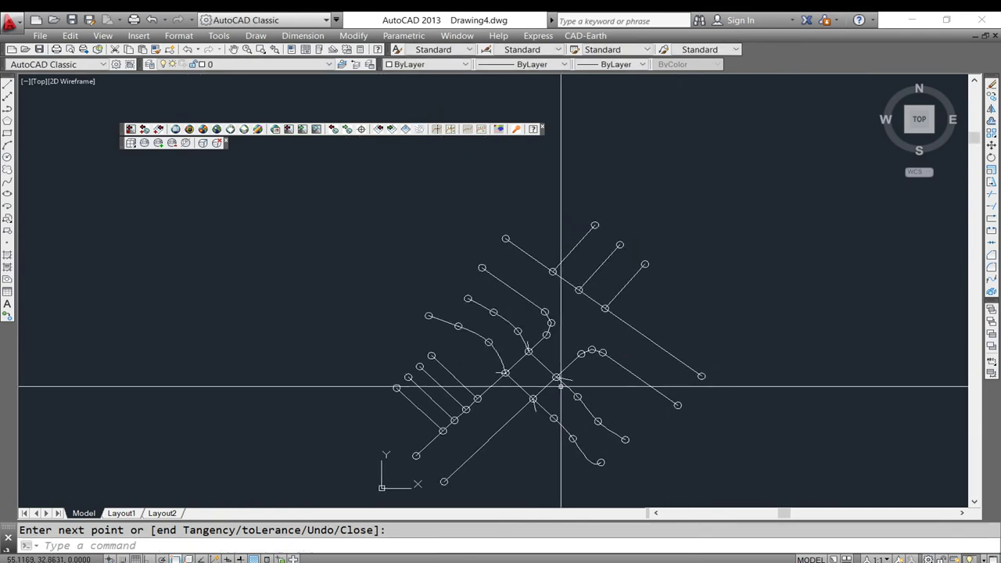
{"action": "scroll", "coordinate": [491, 342], "scroll_direction": "up", "scroll_amount": 1}
{"action": "middle_click_drag", "start_coordinate": [550, 351], "coordinate": [489, 268]}
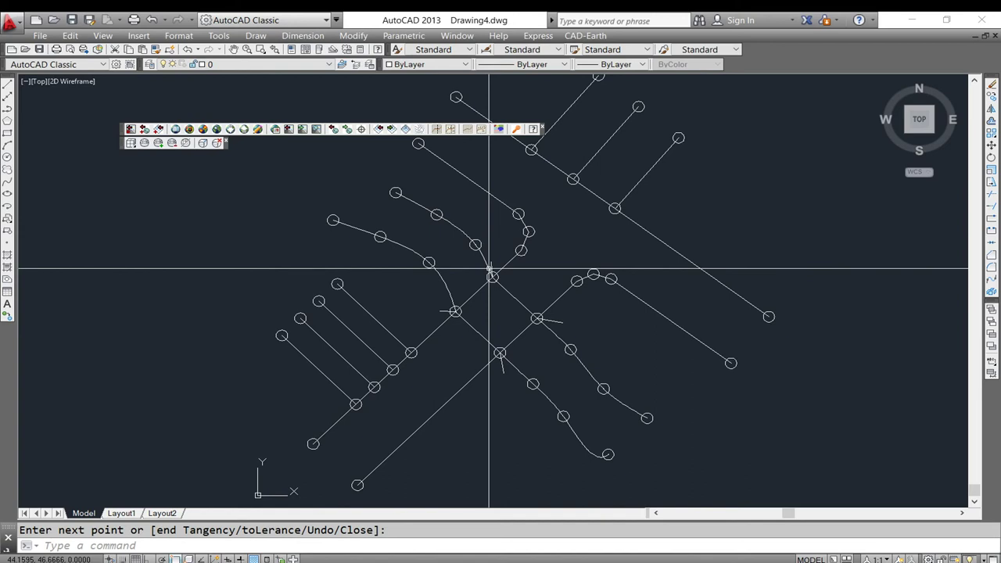
{"action": "middle_click", "coordinate": [481, 279]}
{"action": "middle_click", "coordinate": [480, 279]}
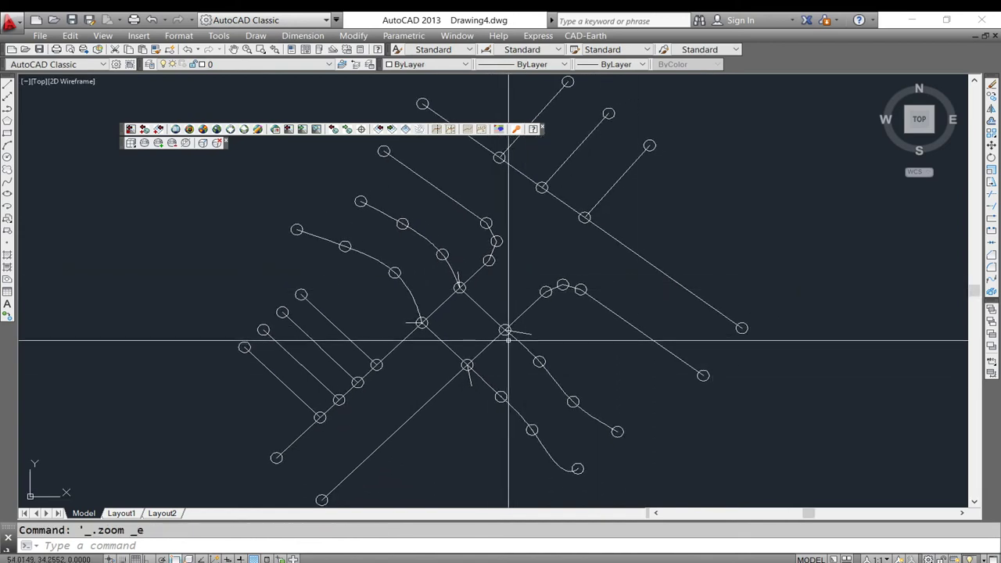
{"action": "scroll", "coordinate": [504, 286], "scroll_direction": "down", "scroll_amount": 4}
{"action": "left_click", "coordinate": [334, 170]}
{"action": "left_click", "coordinate": [758, 469]}
{"action": "key", "text": "Return"}
{"action": "middle_click", "coordinate": [585, 489]}
{"action": "middle_click", "coordinate": [585, 490]}
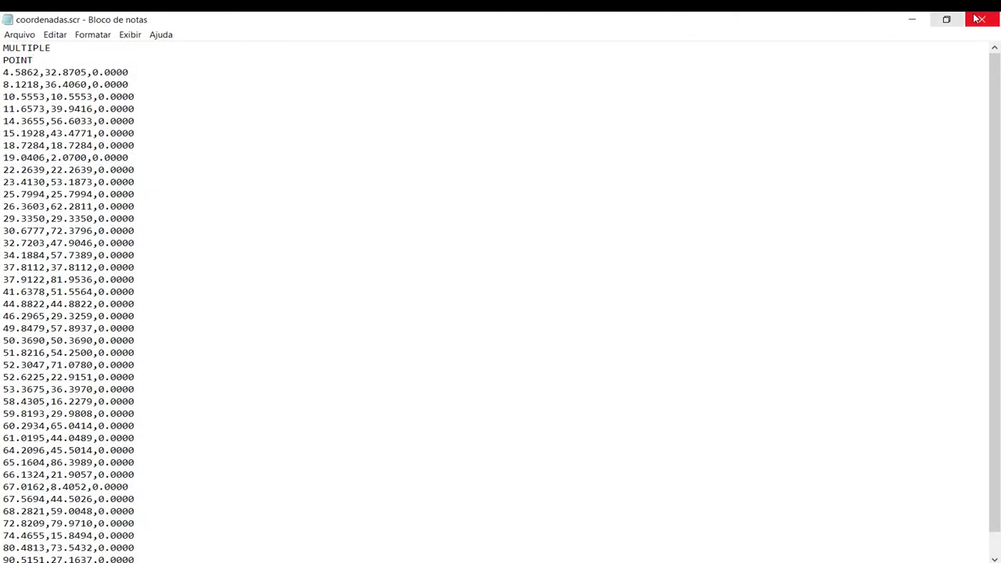
{"action": "left_click", "coordinate": [993, 19]}
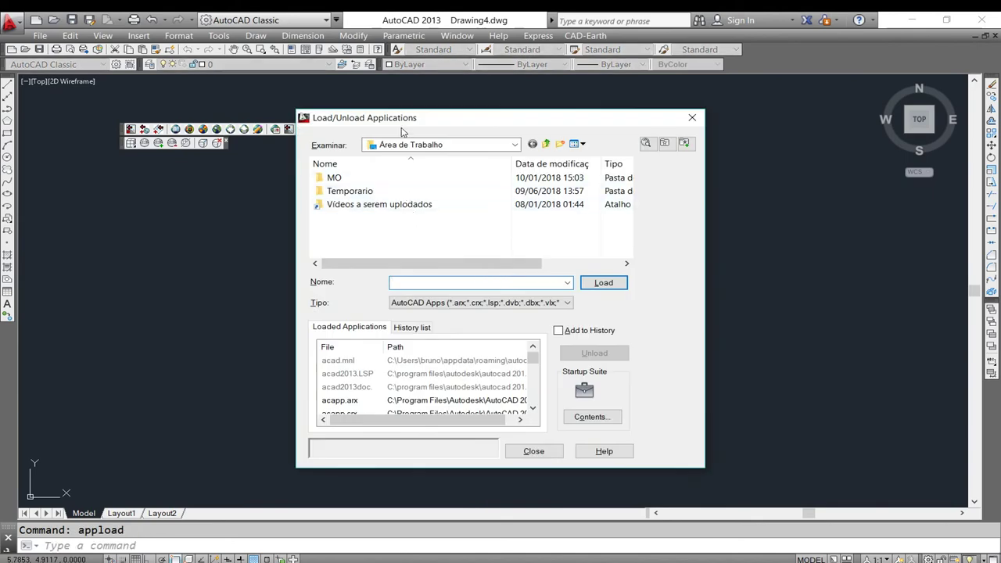
Dismiss the application loader, run coordenadas.scr, and cancel the leftover point prompt.
{"action": "key", "text": "Escape"}
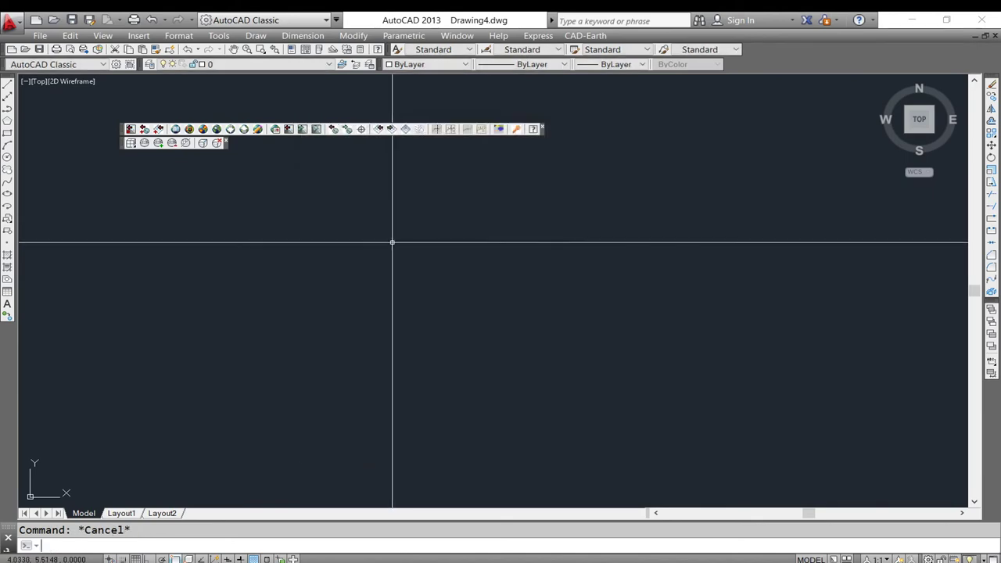
{"action": "left_click", "coordinate": [493, 545]}
{"action": "type", "text": "SCRipt"}
{"action": "key", "text": "Return"}
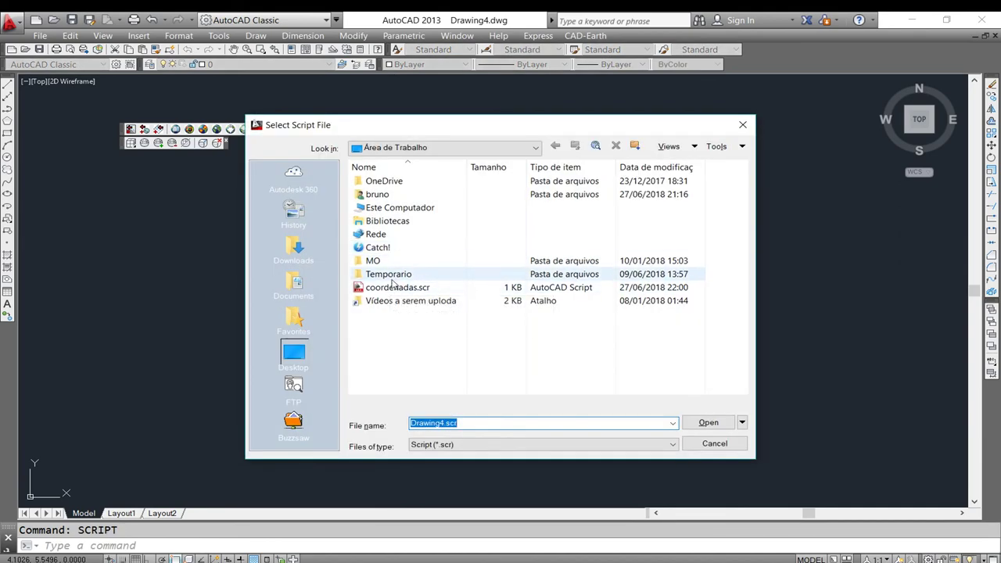
{"action": "left_click", "coordinate": [379, 289]}
{"action": "double_click", "coordinate": [381, 289]}
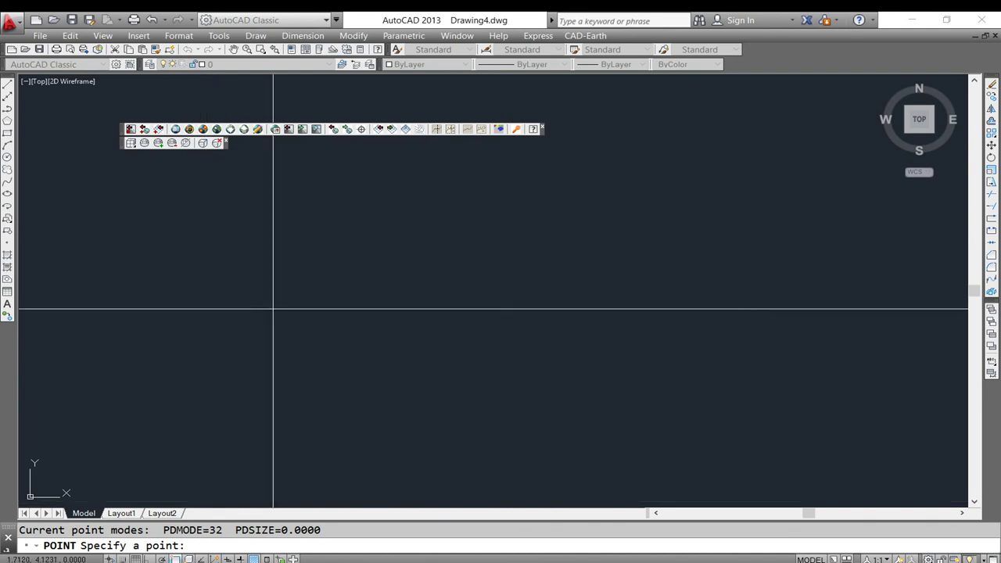
{"action": "key", "text": "Escape"}
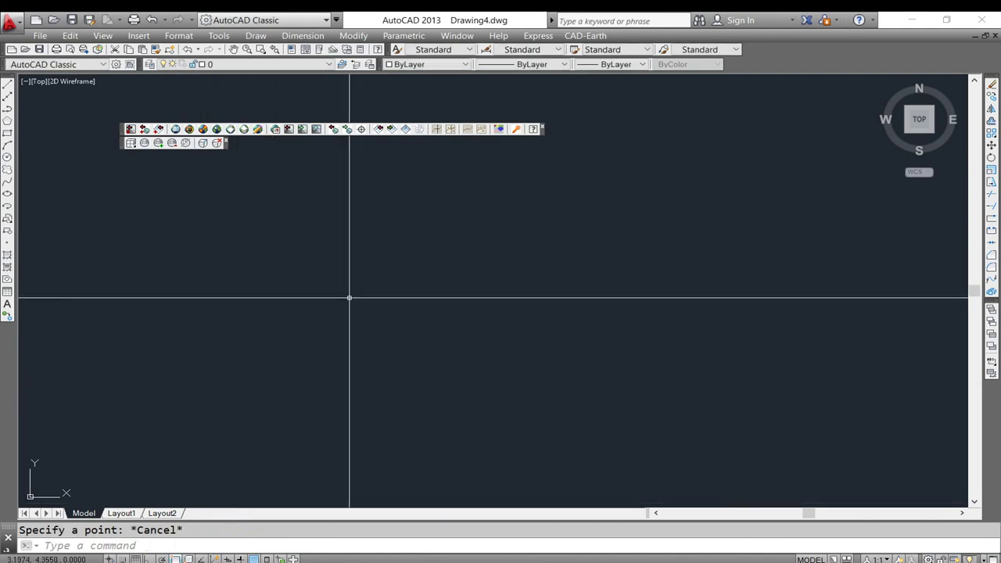